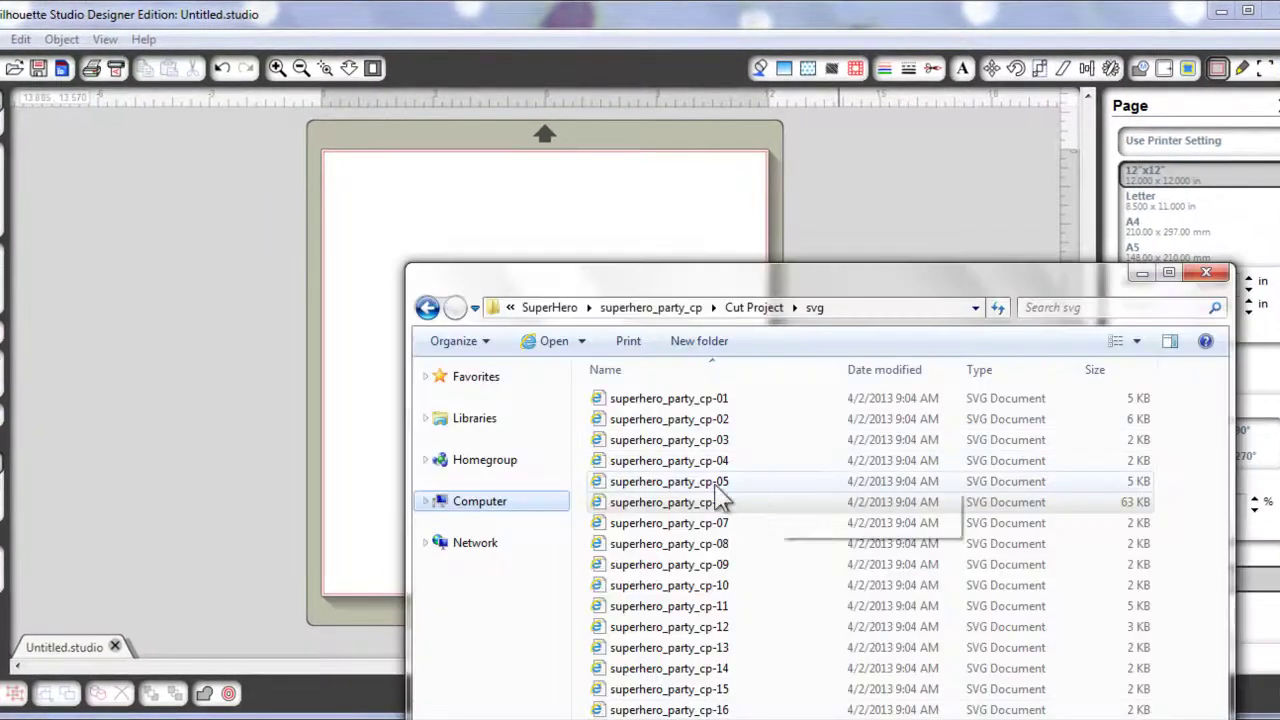
Place the superhero city-skyline graphic on the canvas and ungroup it into separate buildings
{"action": "left_click_drag", "start_coordinate": [720, 495], "coordinate": [330, 290]}
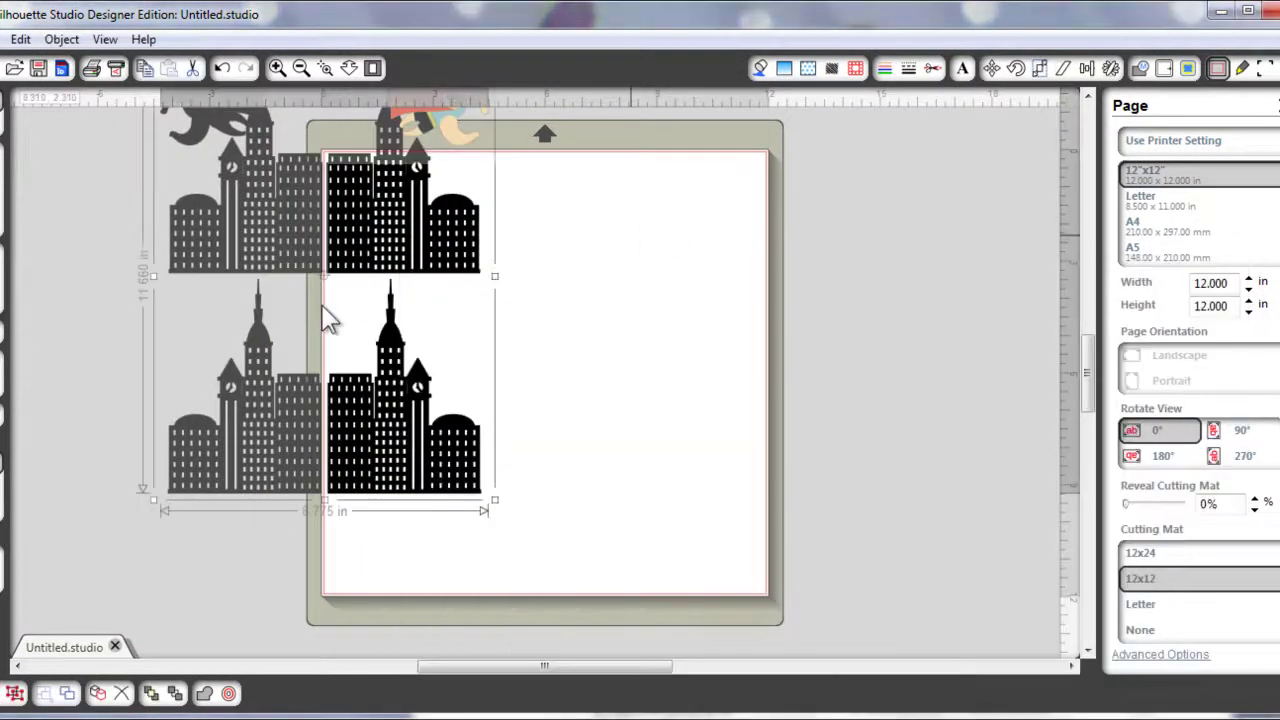
{"action": "left_click_drag", "start_coordinate": [250, 350], "coordinate": [171, 343]}
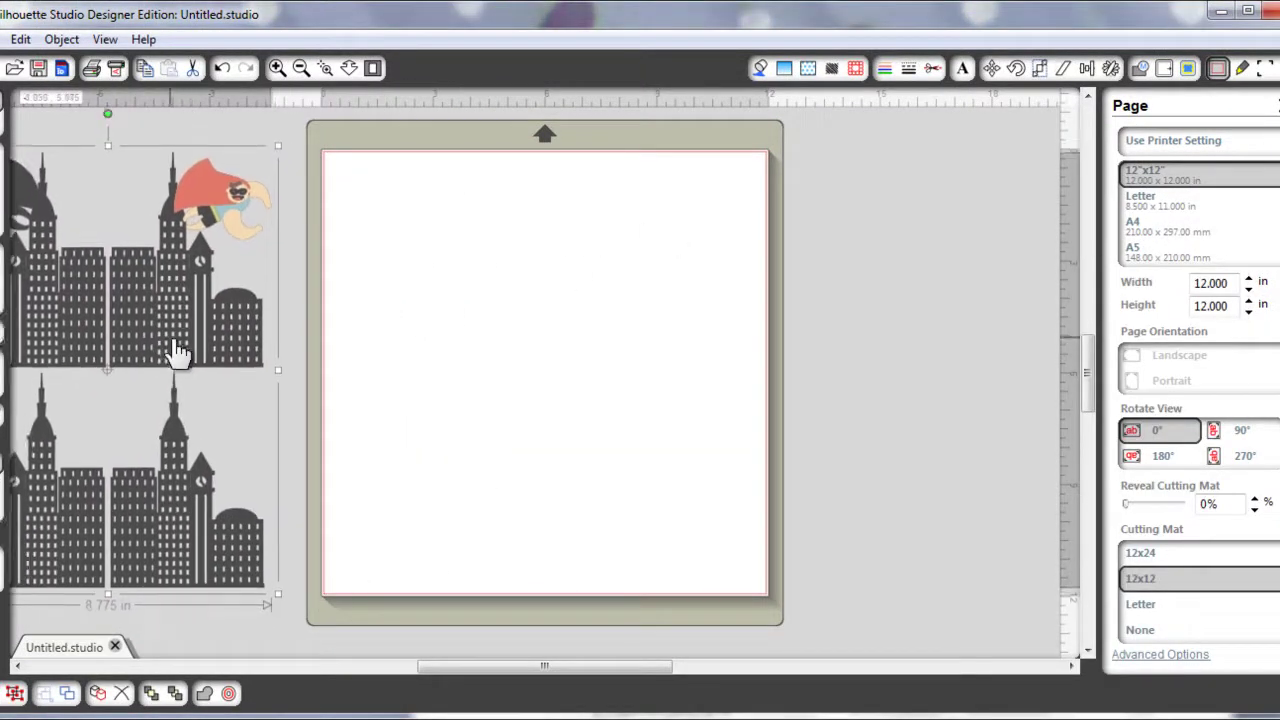
{"action": "left_click_drag", "start_coordinate": [490, 668], "coordinate": [304, 668]}
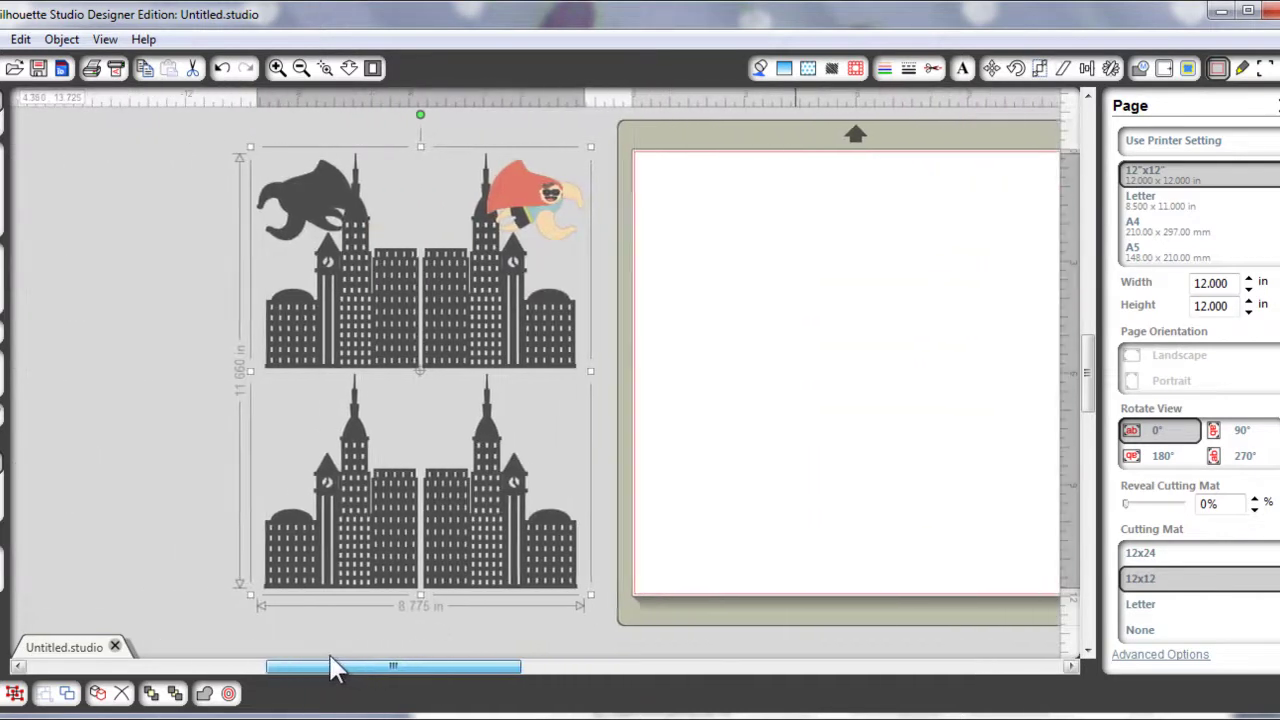
{"action": "right_click", "coordinate": [571, 305]}
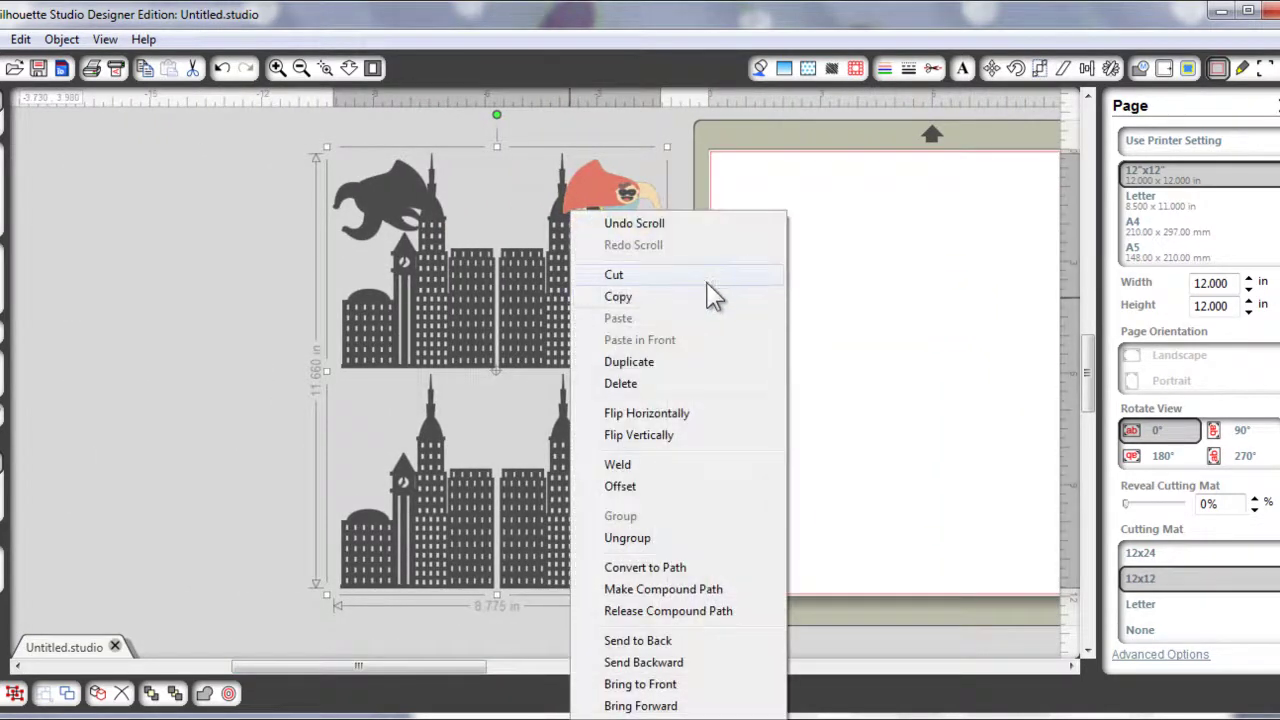
{"action": "left_click", "coordinate": [677, 551]}
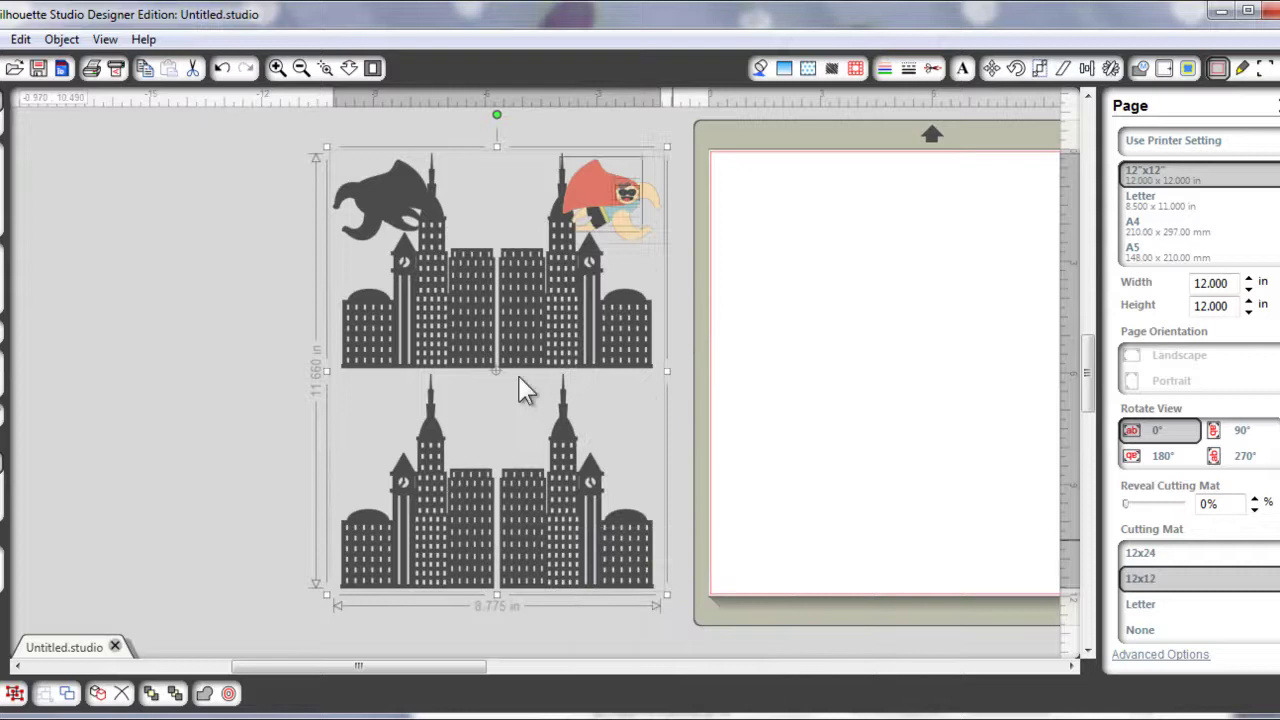
{"action": "right_click", "coordinate": [510, 266]}
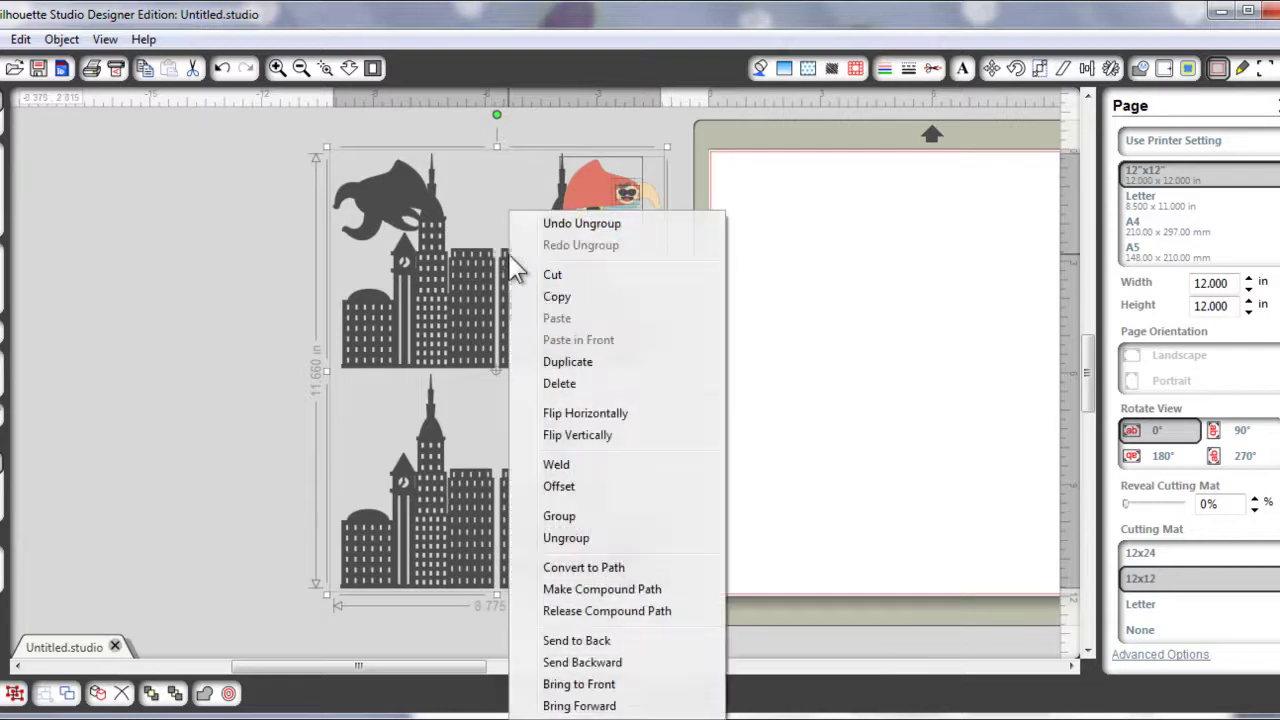
{"action": "left_click", "coordinate": [606, 543]}
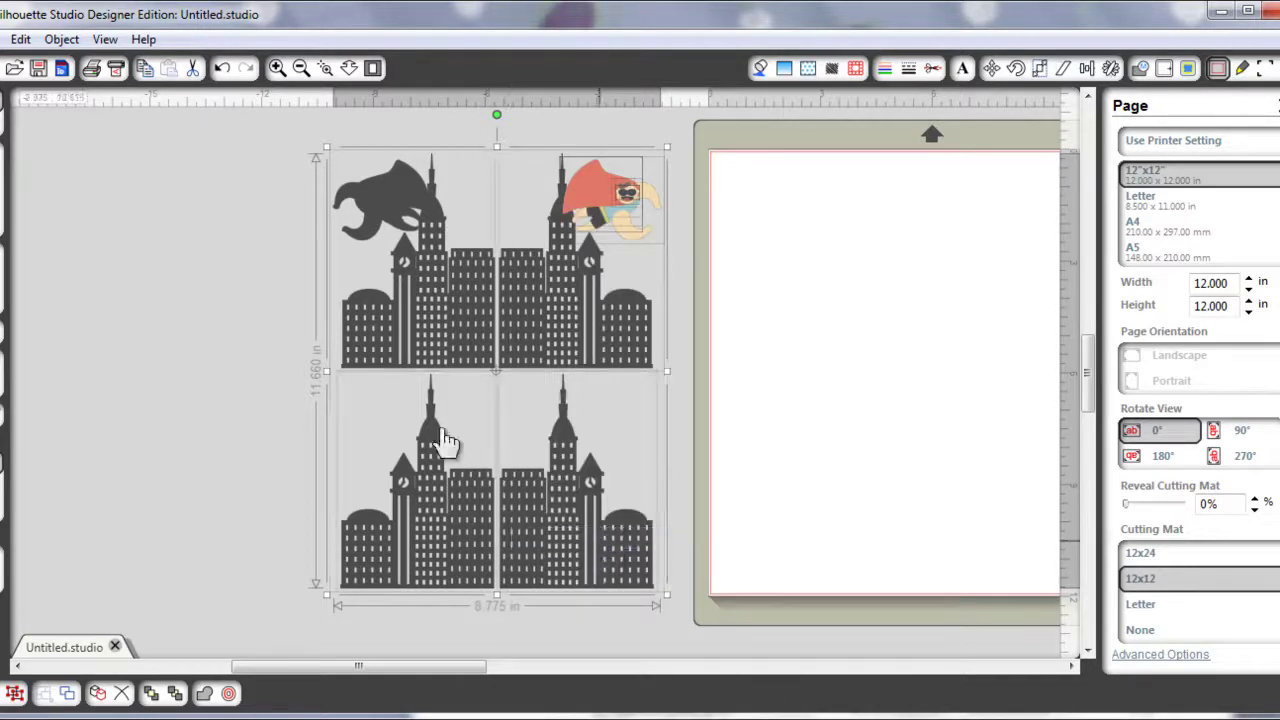
Spread the building pieces apart into two rows of two
{"action": "left_click", "coordinate": [218, 256]}
{"action": "mouse_move", "coordinate": [241, 121]}
{"action": "left_mouse_down"}
{"action": "mouse_move", "coordinate": [456, 491]}
{"action": "mouse_move", "coordinate": [499, 611]}
{"action": "left_mouse_up"}
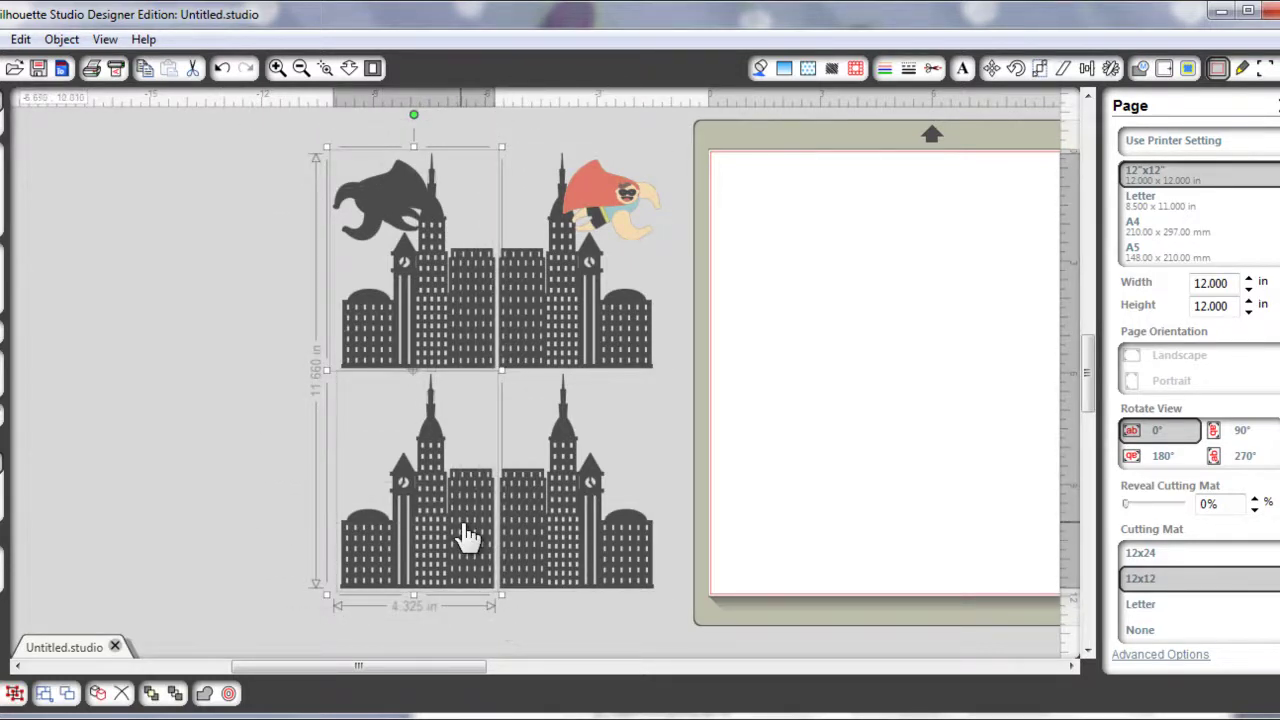
{"action": "left_click_drag", "start_coordinate": [460, 539], "coordinate": [336, 540]}
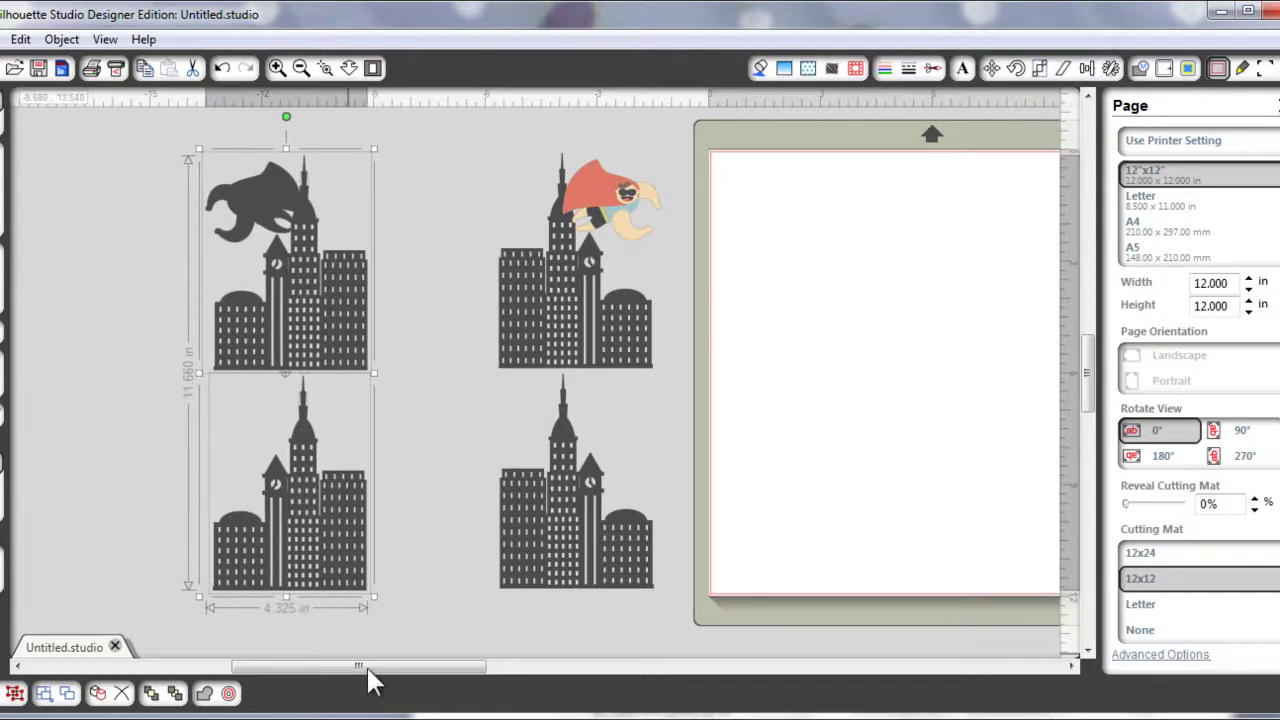
{"action": "left_click_drag", "start_coordinate": [152, 612], "coordinate": [752, 570]}
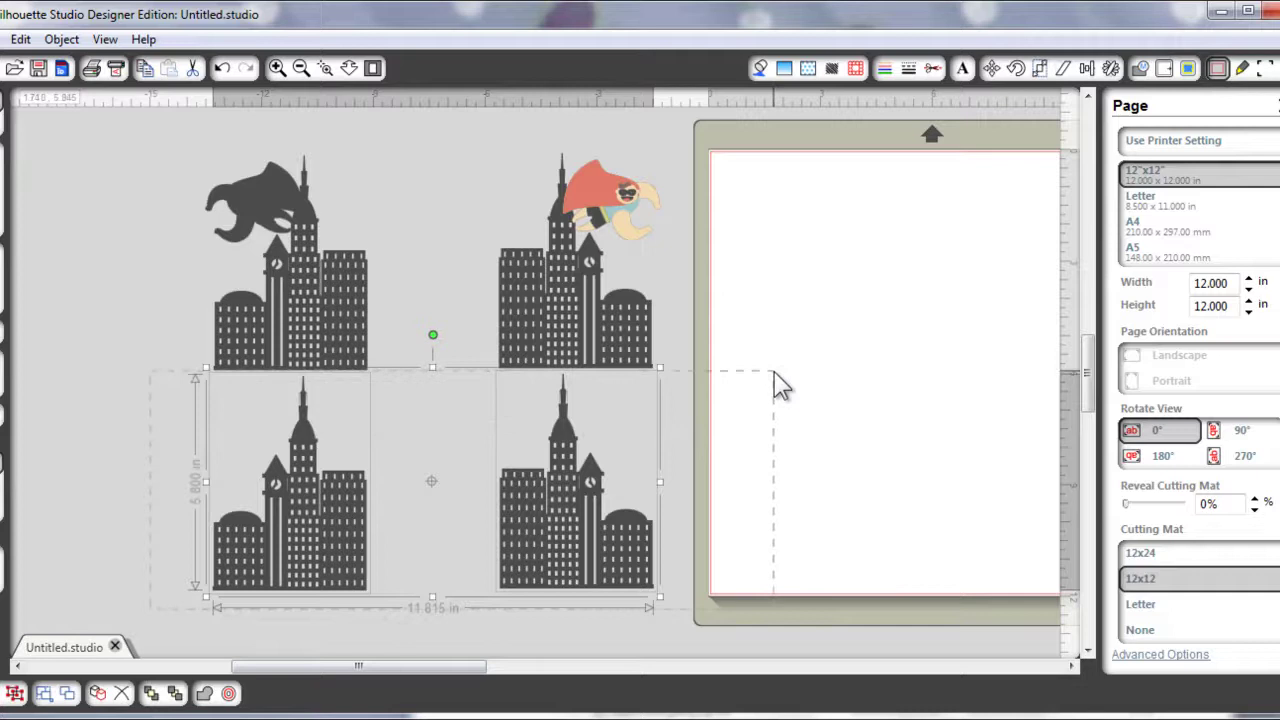
{"action": "left_click_drag", "start_coordinate": [768, 461], "coordinate": [774, 378]}
{"action": "left_click_drag", "start_coordinate": [583, 519], "coordinate": [578, 566]}
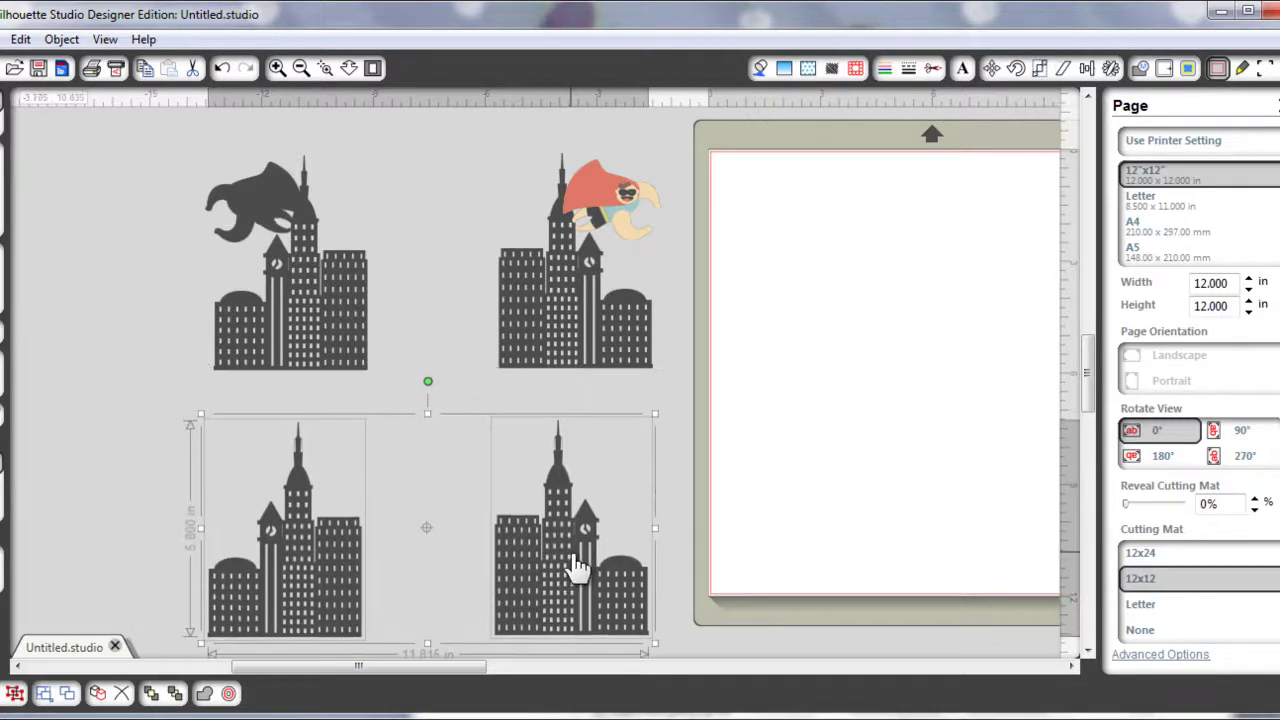
Select all four buildings and add a Round-corner outer offset of 0.1 in
{"action": "left_click", "coordinate": [701, 489]}
{"action": "key", "text": "ctrl+a"}
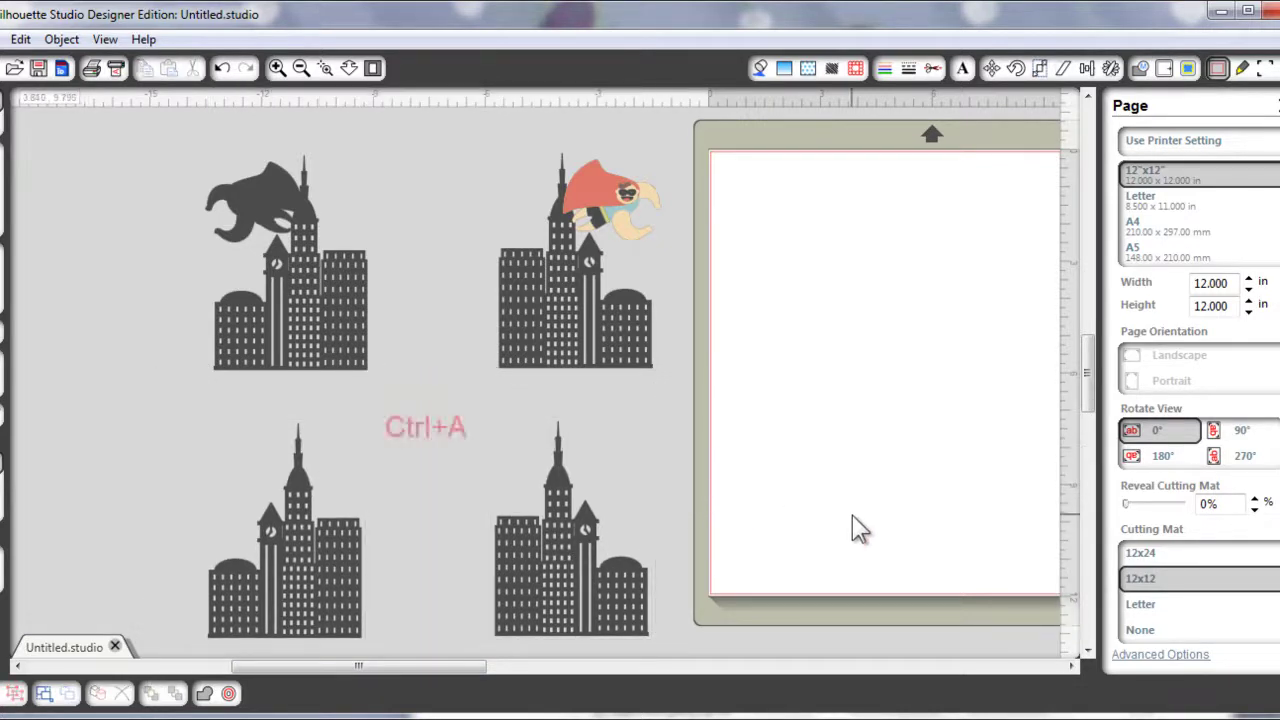
{"action": "key", "text": "ctrl+a"}
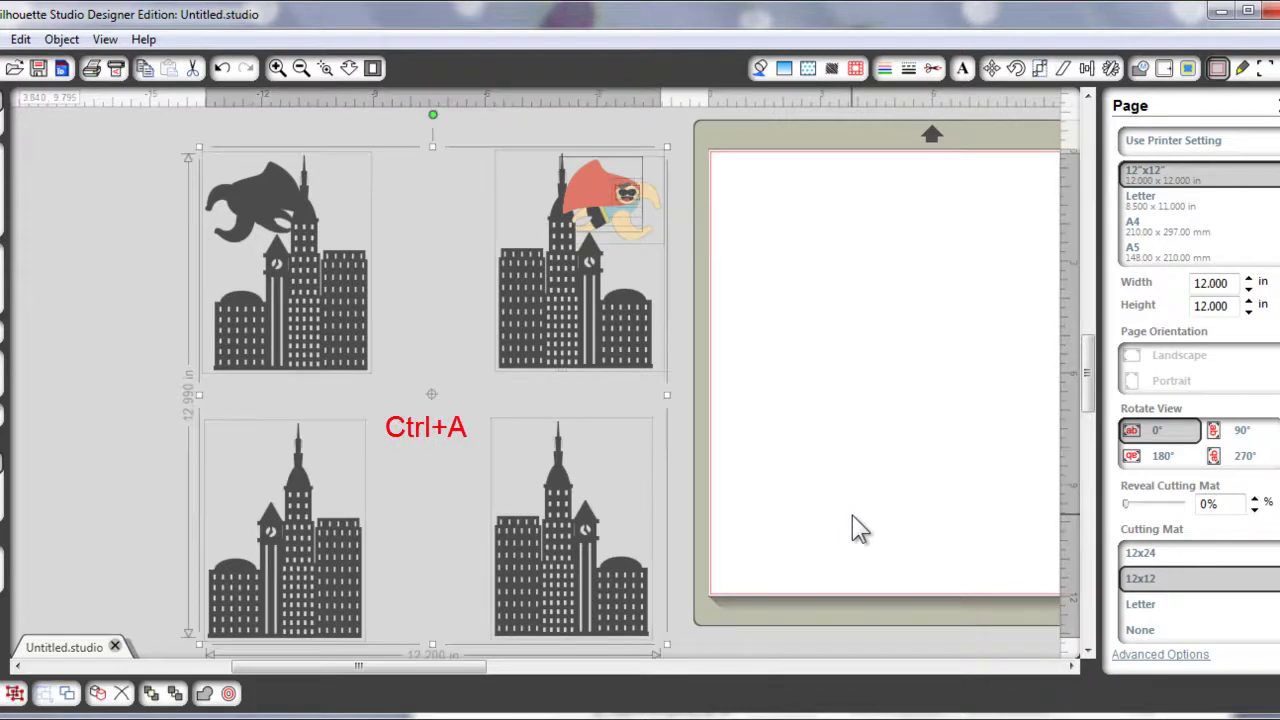
{"action": "left_click", "coordinate": [1165, 70]}
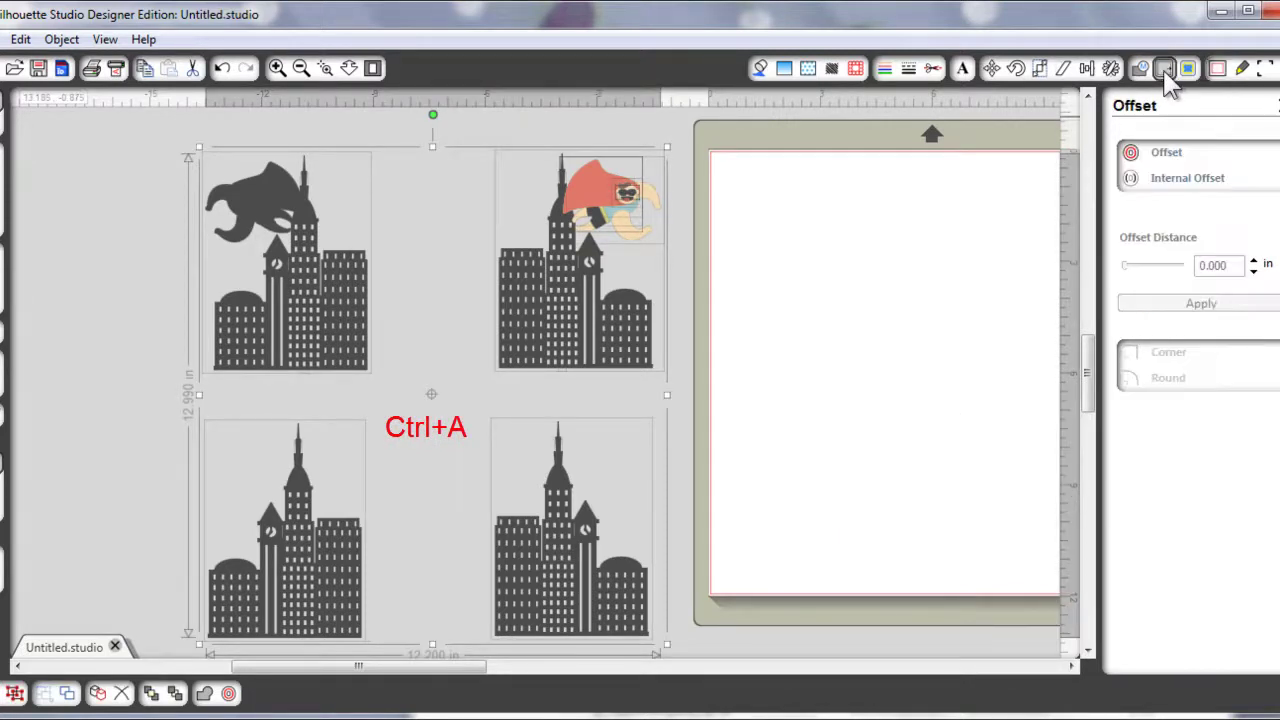
{"action": "left_click", "coordinate": [1166, 155]}
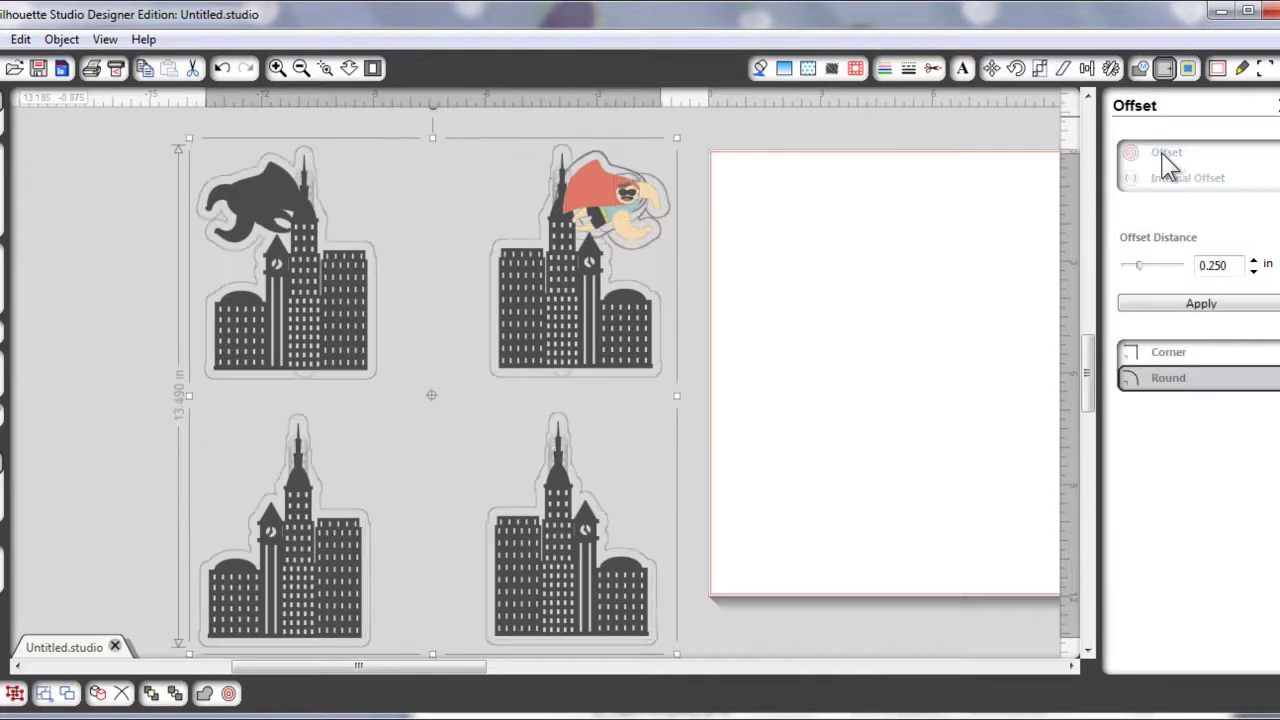
{"action": "left_click", "coordinate": [1137, 266]}
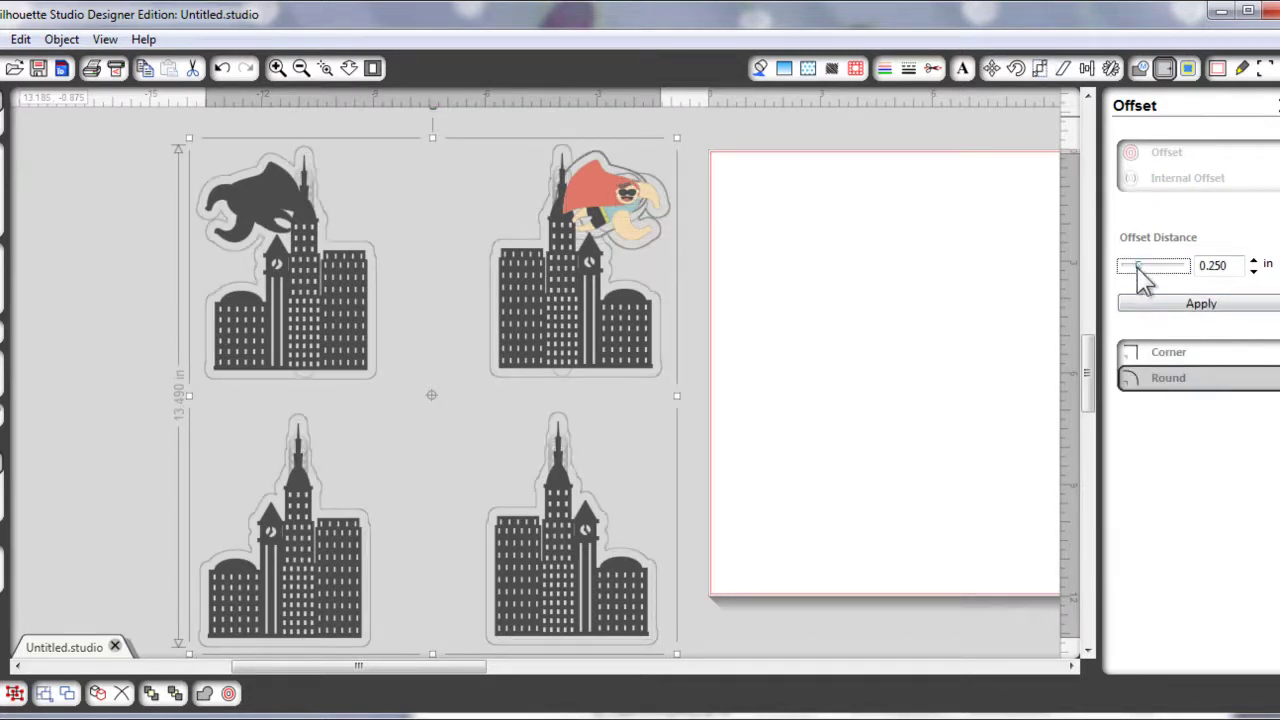
{"action": "left_click_drag", "start_coordinate": [1137, 268], "coordinate": [1133, 268]}
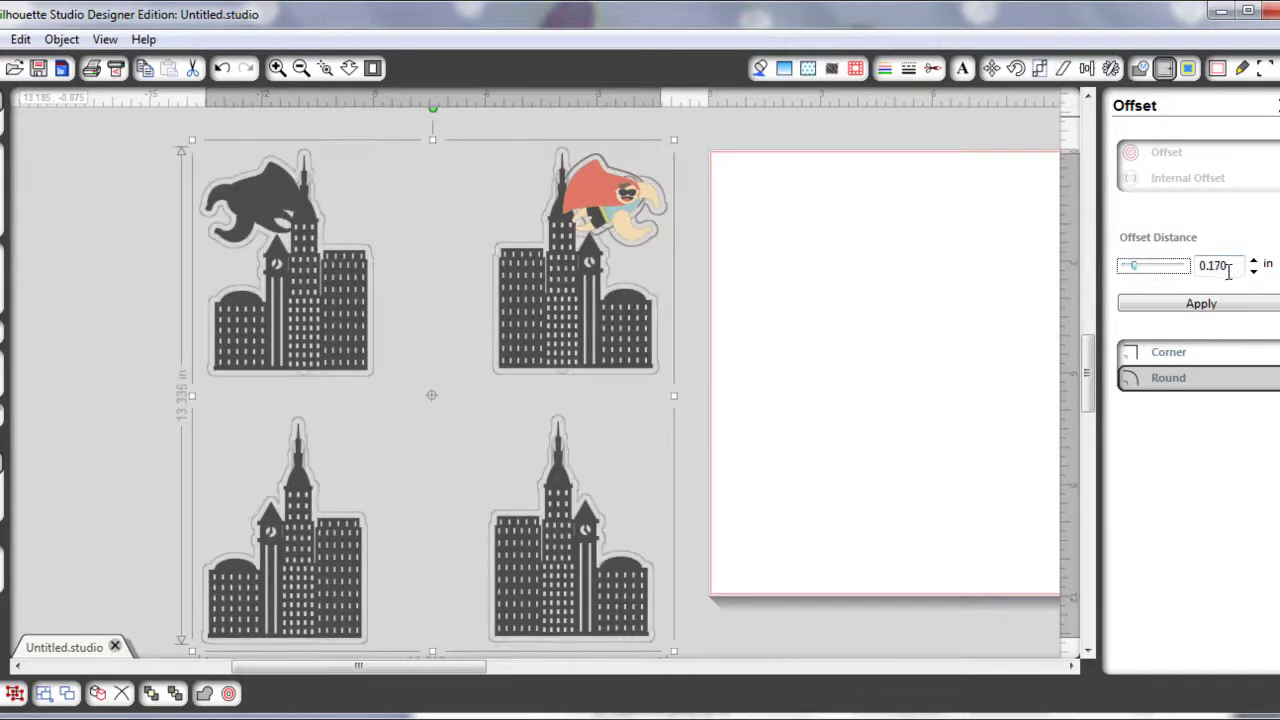
{"action": "left_click", "coordinate": [1215, 265]}
{"action": "key", "text": "BackSpace"}
{"action": "key", "text": "BackSpace"}
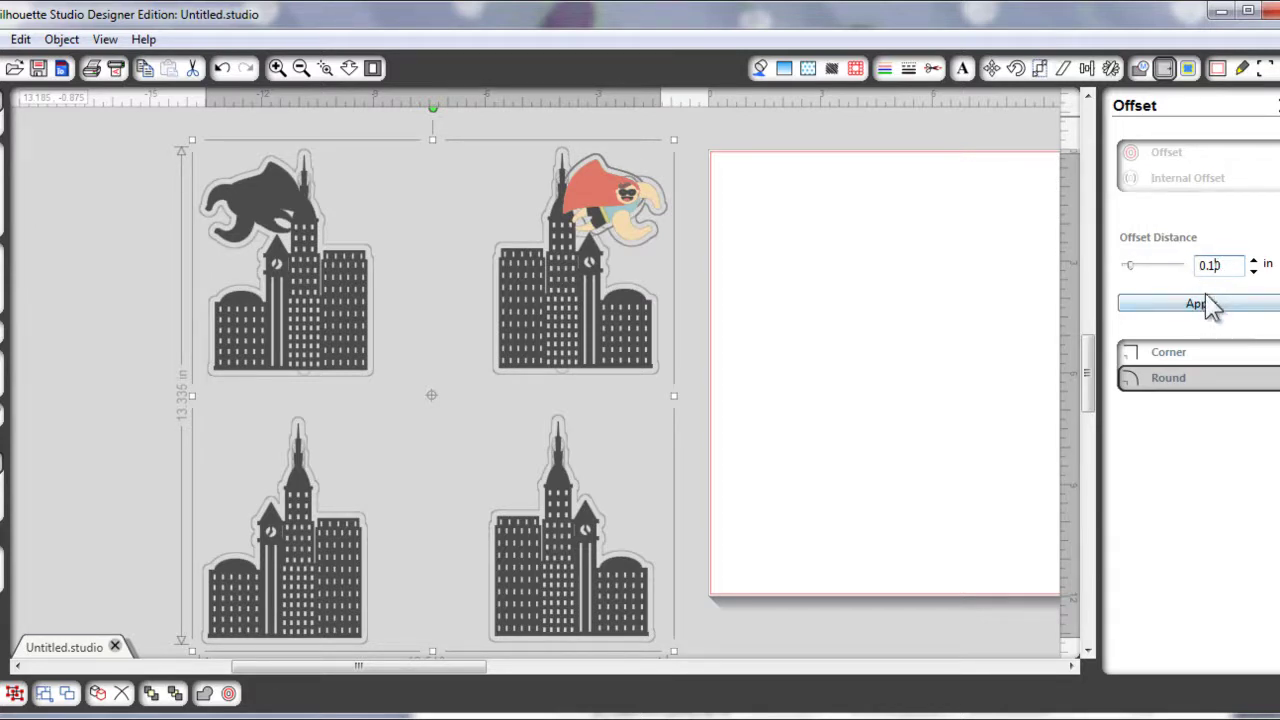
{"action": "left_click", "coordinate": [1206, 306]}
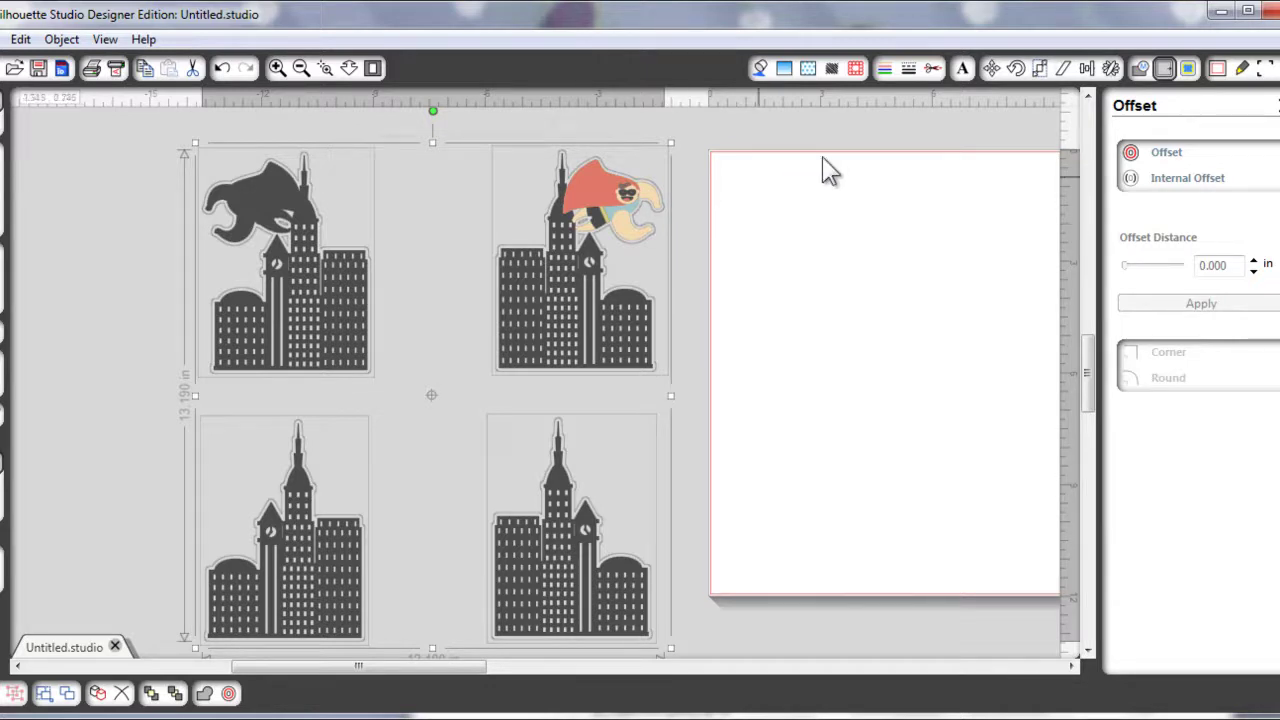
Reduce the offset outlines' line thickness to zero and fill them white
{"action": "left_click", "coordinate": [908, 68]}
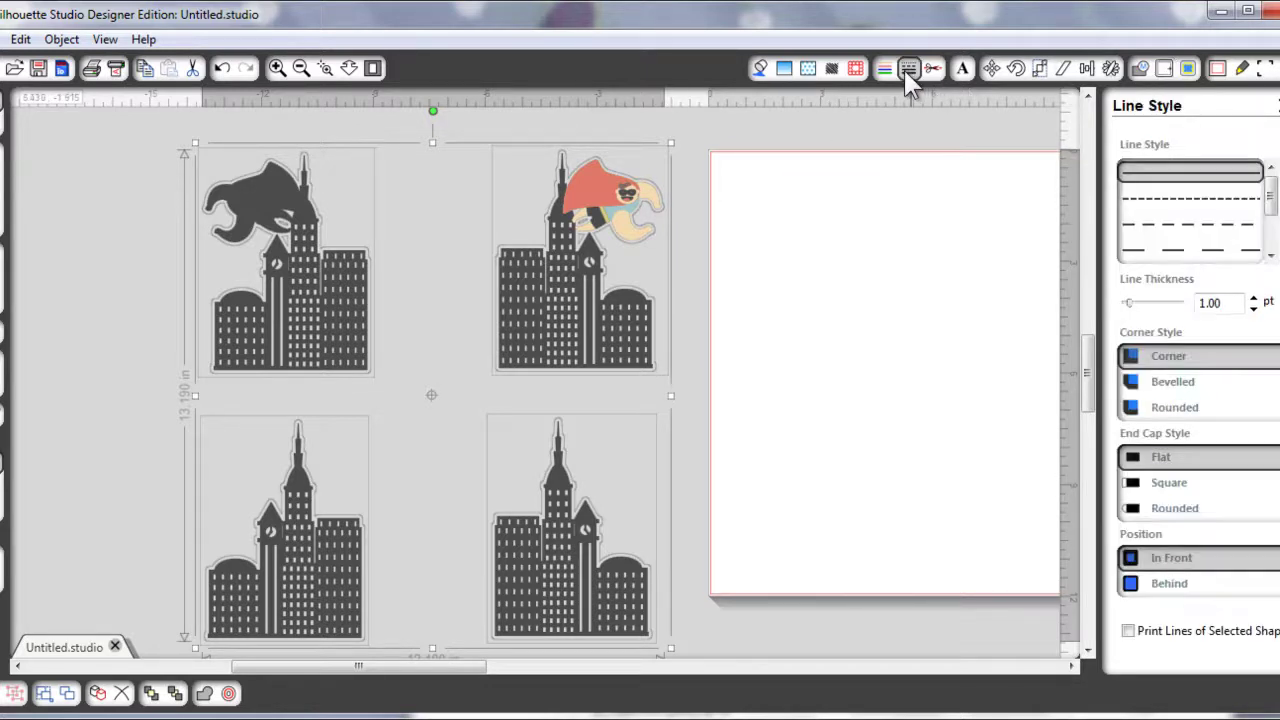
{"action": "left_click_drag", "start_coordinate": [1130, 303], "coordinate": [1106, 325]}
{"action": "left_click", "coordinate": [760, 70]}
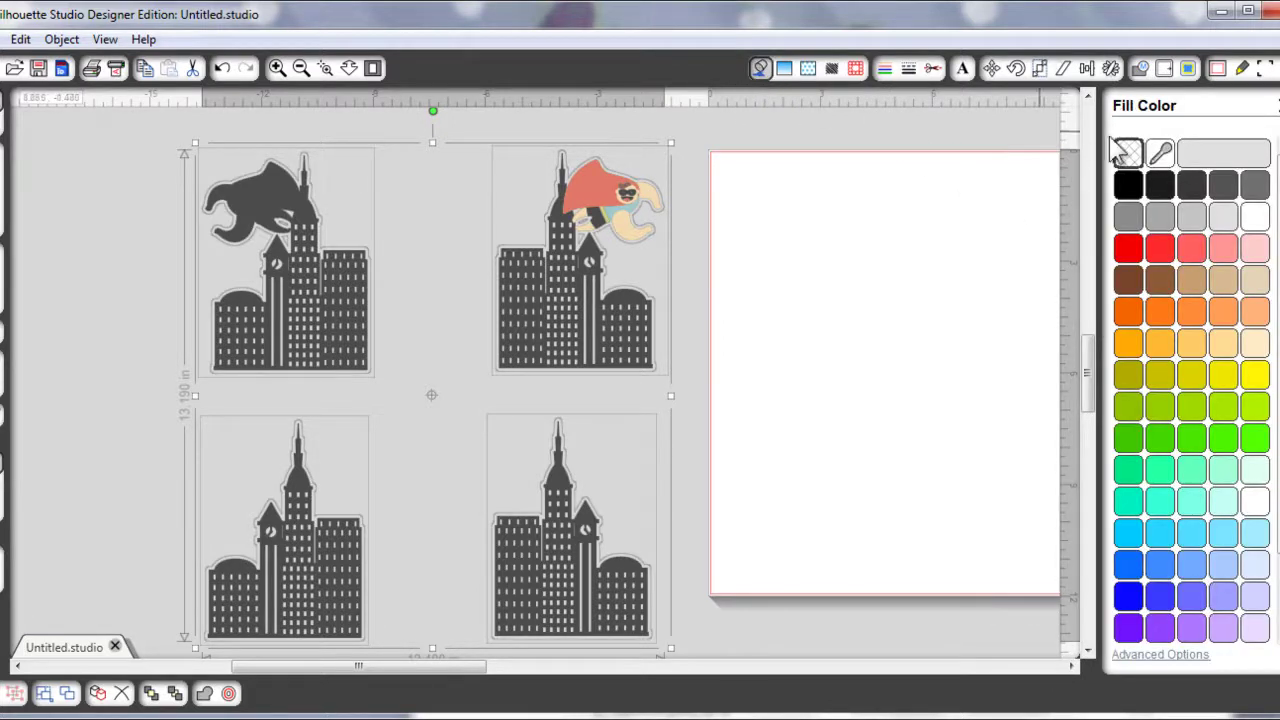
{"action": "left_click", "coordinate": [1256, 218]}
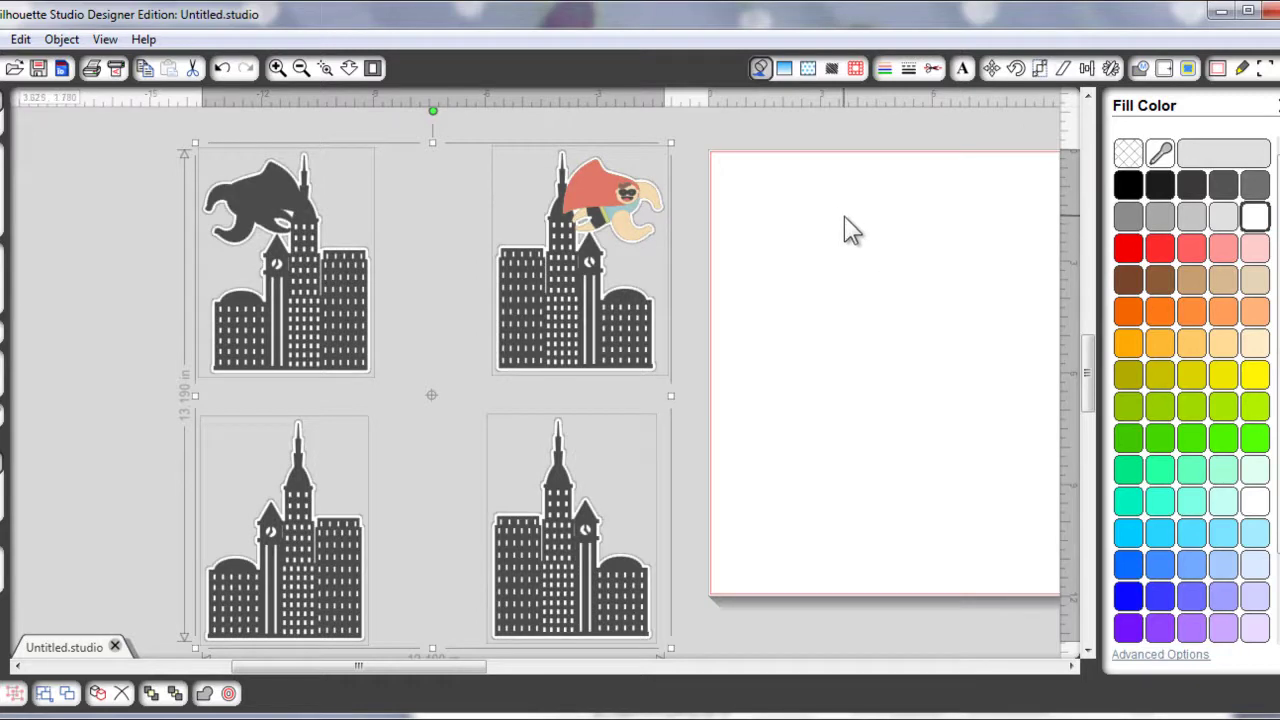
Set every selected shape to Cut, then select the top-right hero design
{"action": "left_click", "coordinate": [932, 68]}
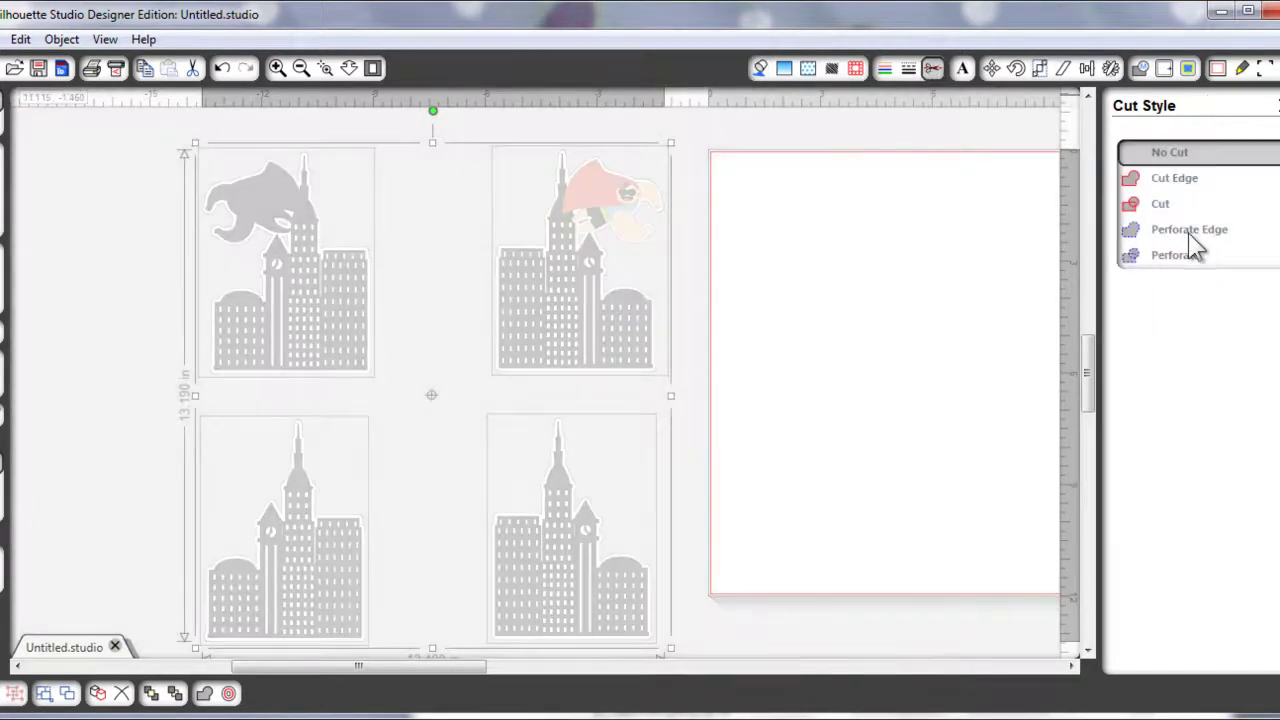
{"action": "left_click", "coordinate": [1160, 206]}
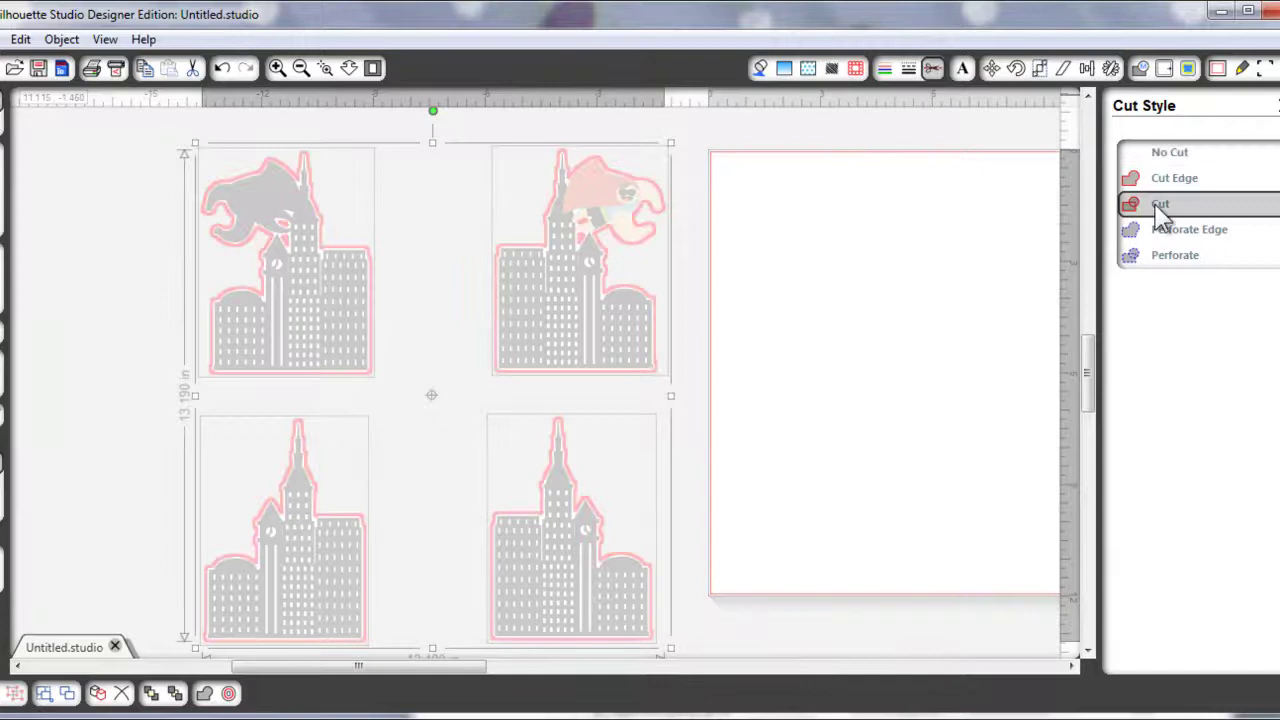
{"action": "left_click", "coordinate": [736, 139]}
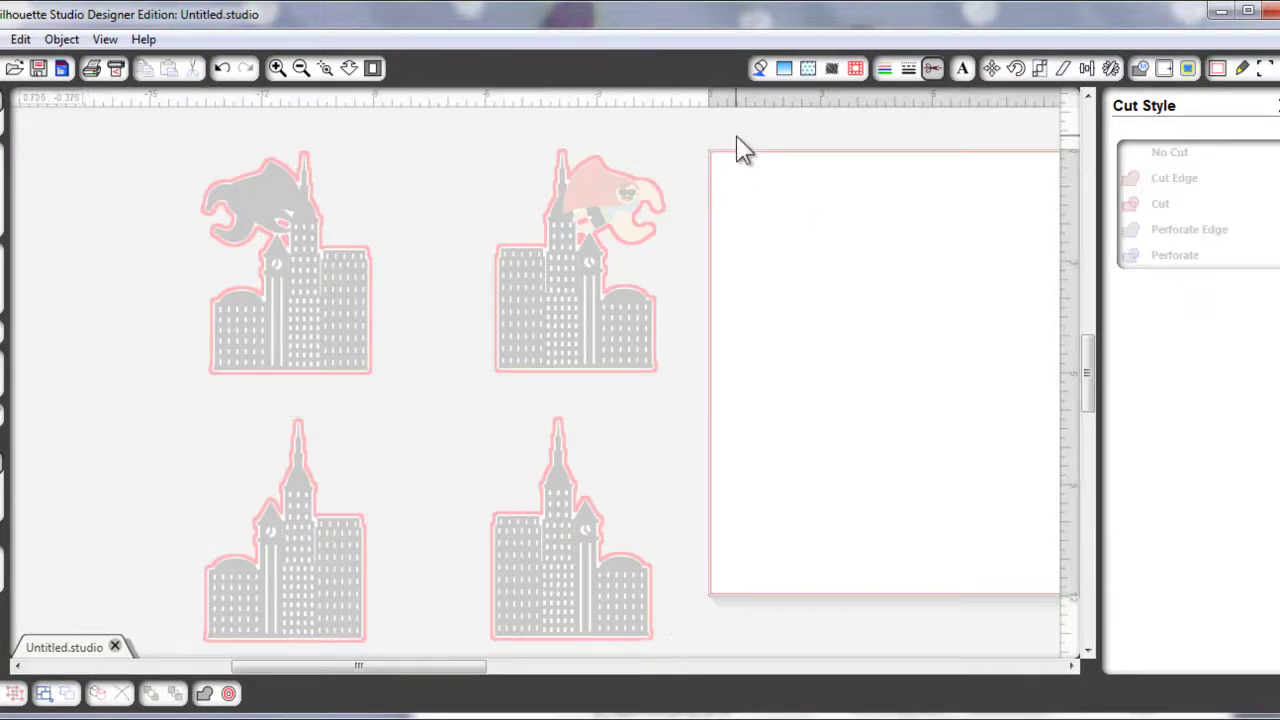
{"action": "left_click_drag", "start_coordinate": [431, 126], "coordinate": [714, 322]}
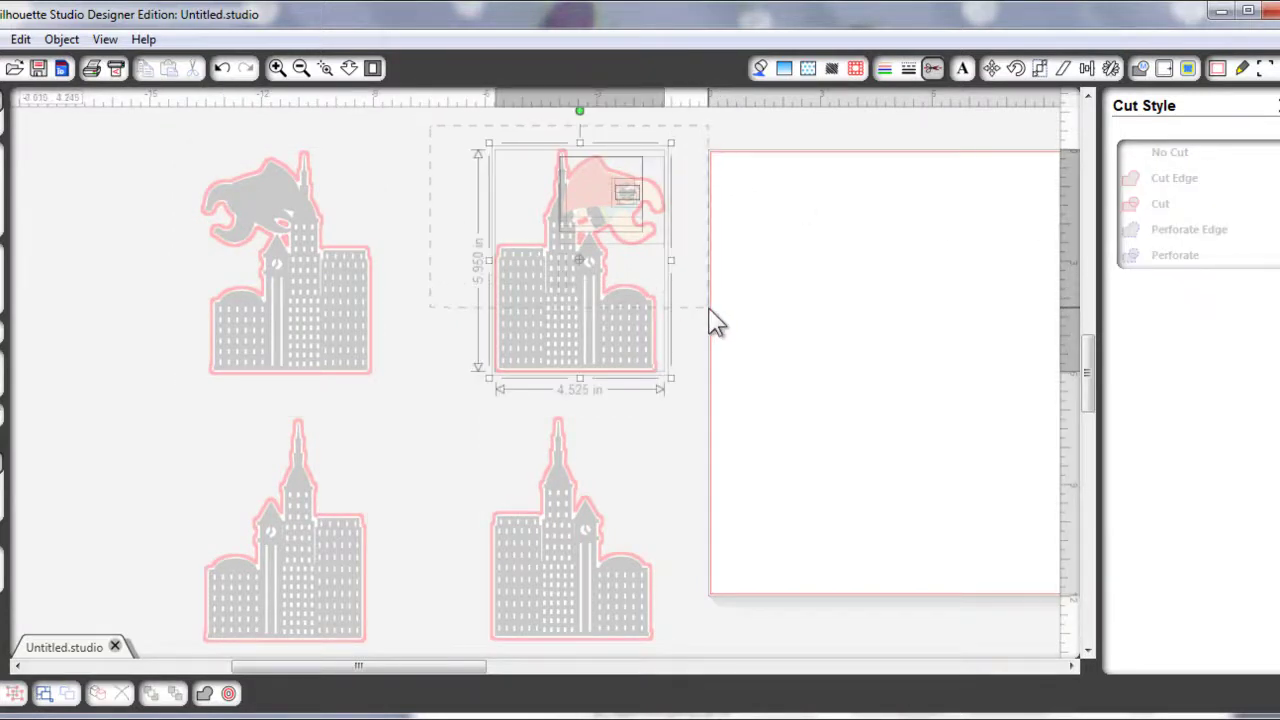
{"action": "left_click_drag", "start_coordinate": [714, 322], "coordinate": [697, 410]}
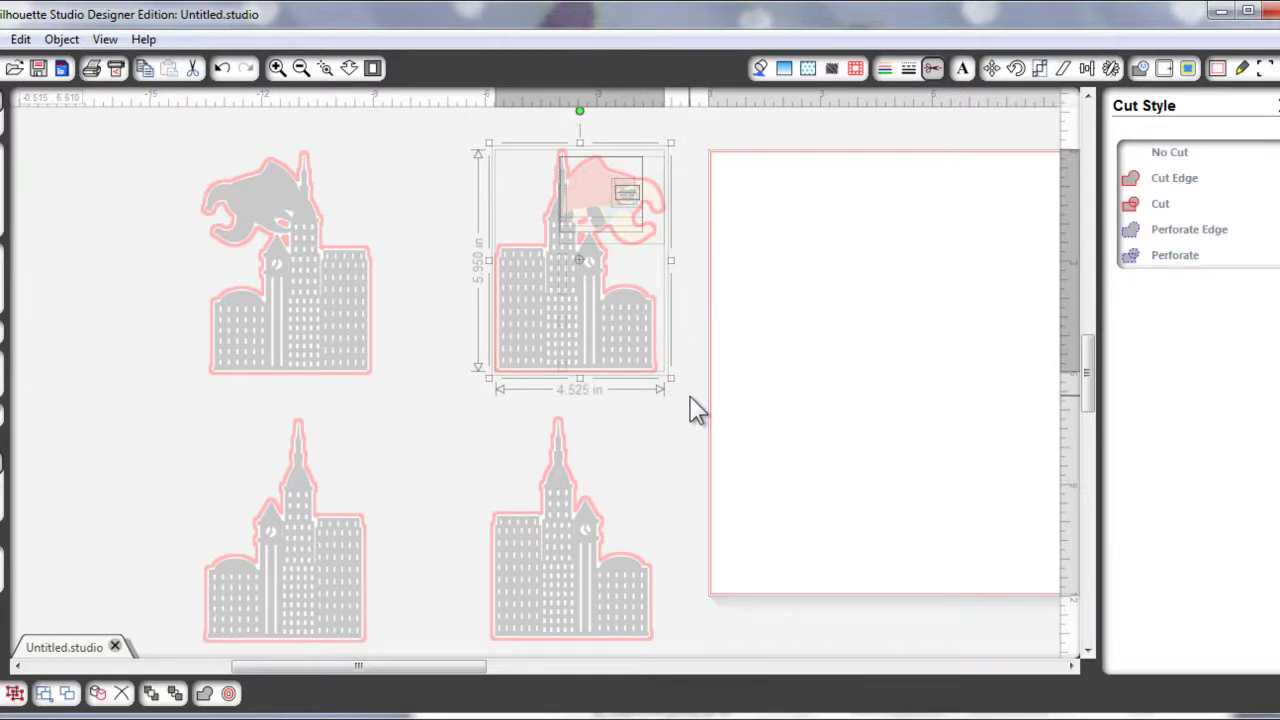
Group the top-right and top-left city designs into single objects
{"action": "right_click", "coordinate": [697, 410]}
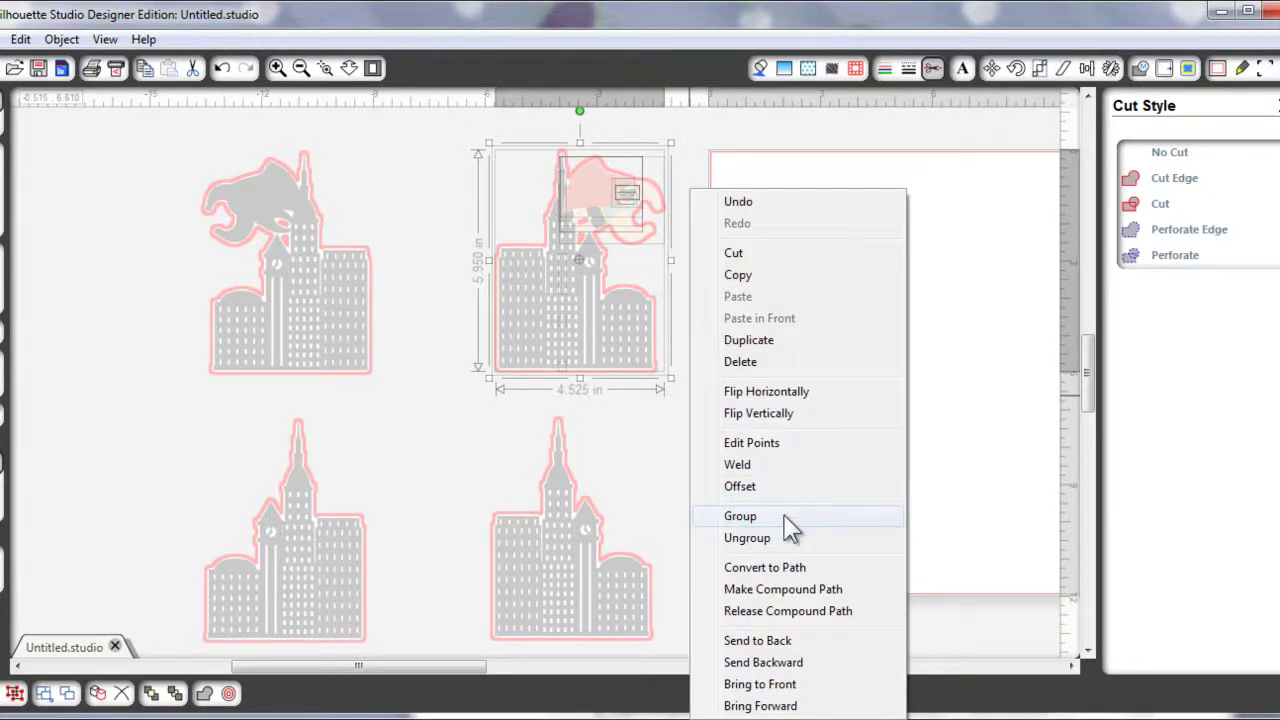
{"action": "left_click", "coordinate": [785, 517]}
{"action": "left_click", "coordinate": [113, 130]}
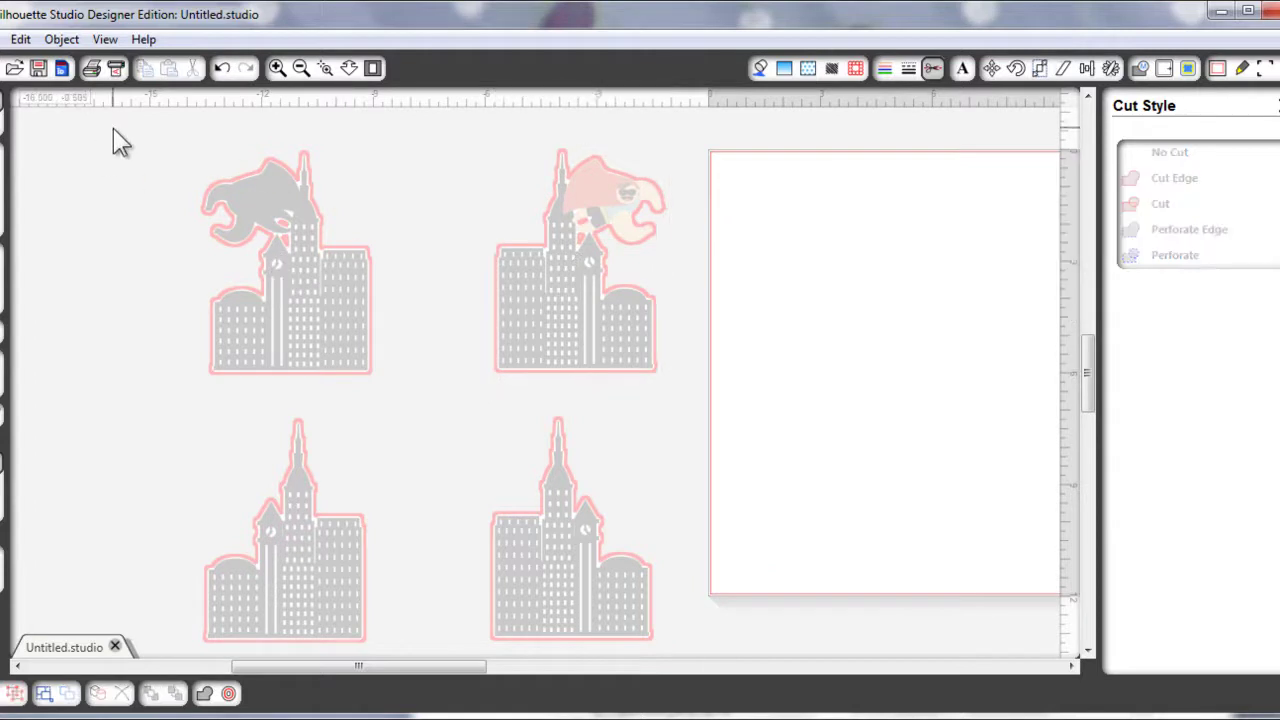
{"action": "left_click_drag", "start_coordinate": [113, 128], "coordinate": [366, 362]}
{"action": "right_click", "coordinate": [363, 350]}
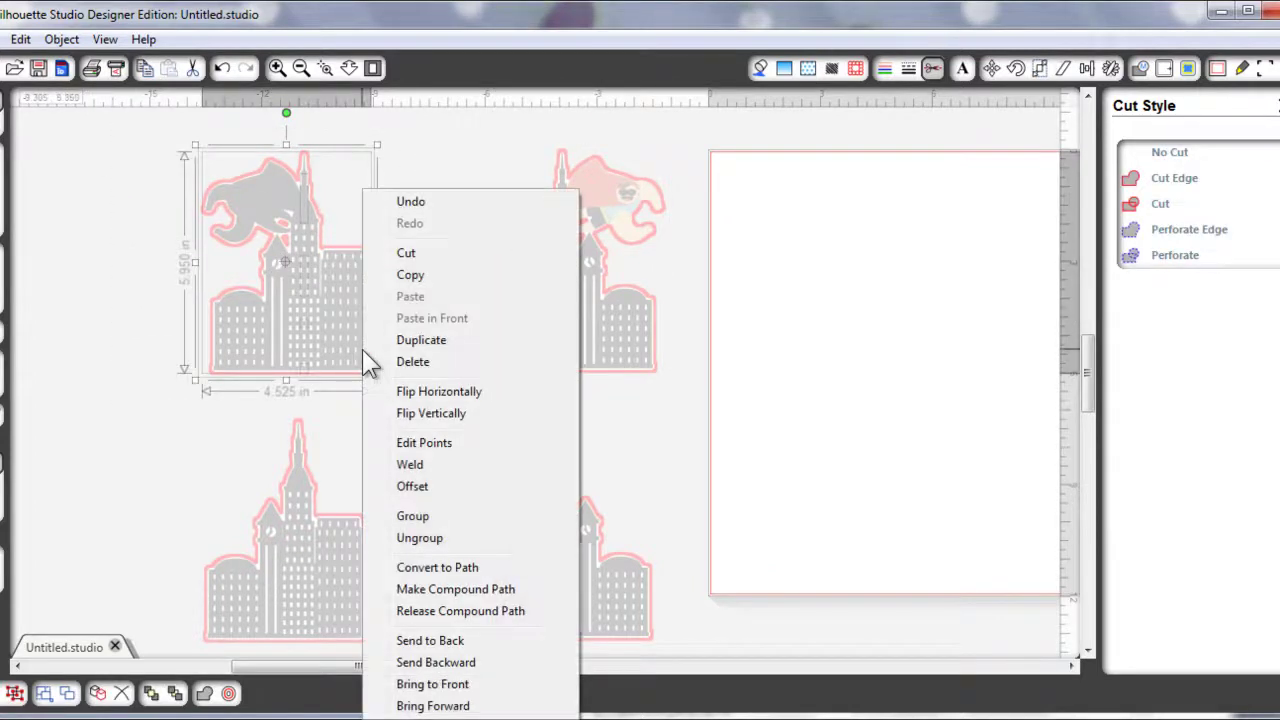
{"action": "left_click", "coordinate": [487, 517]}
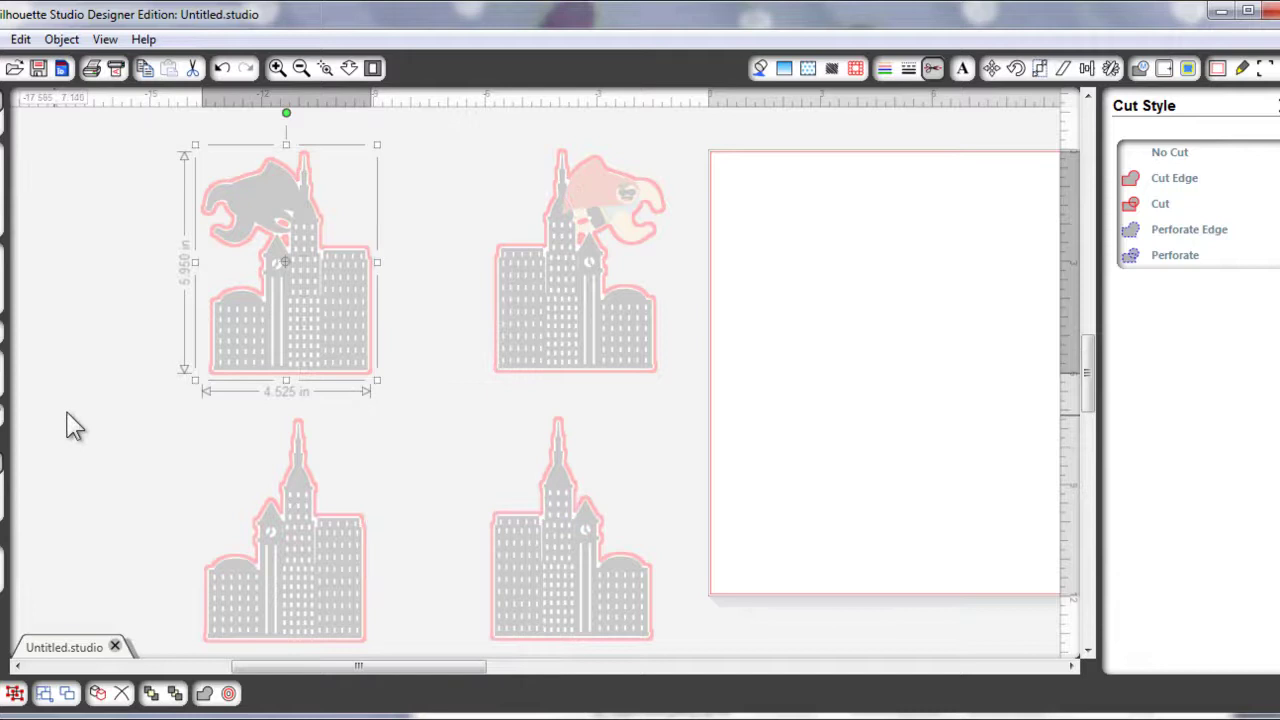
Group the bottom-left and bottom-right city designs, then clear the selection
{"action": "left_click_drag", "start_coordinate": [128, 405], "coordinate": [400, 648]}
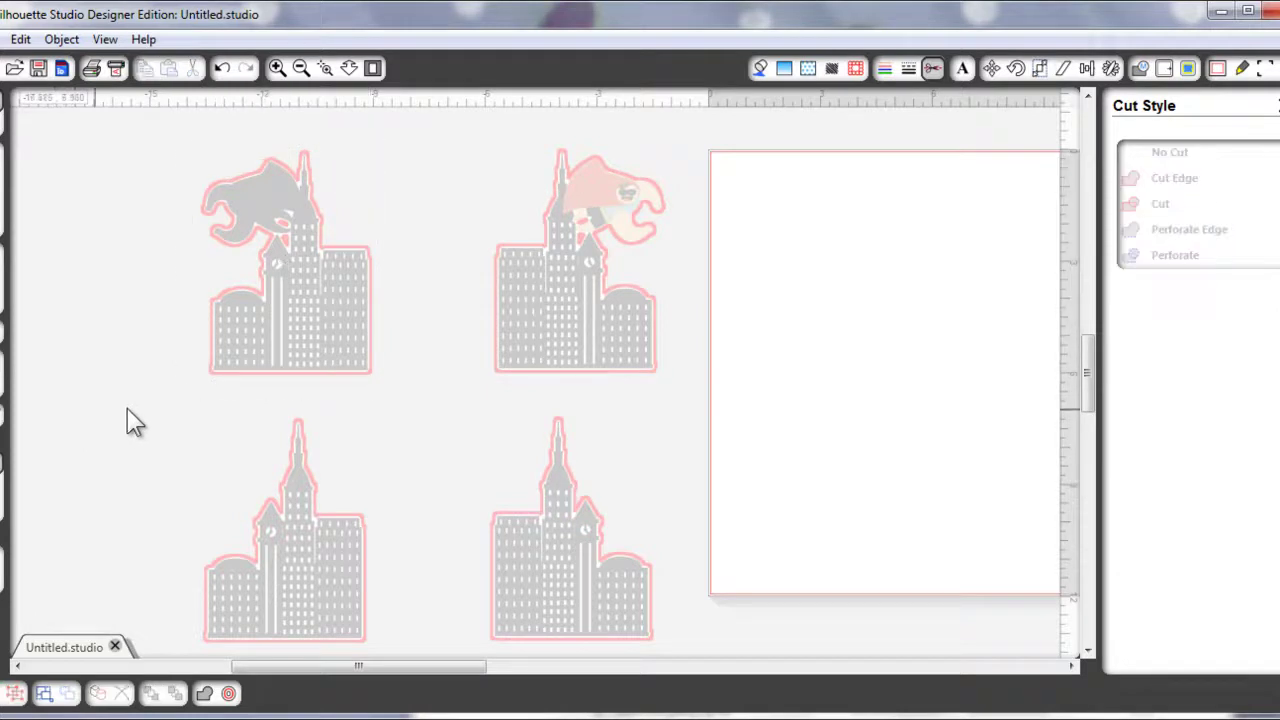
{"action": "right_click", "coordinate": [250, 580]}
{"action": "left_click", "coordinate": [375, 367]}
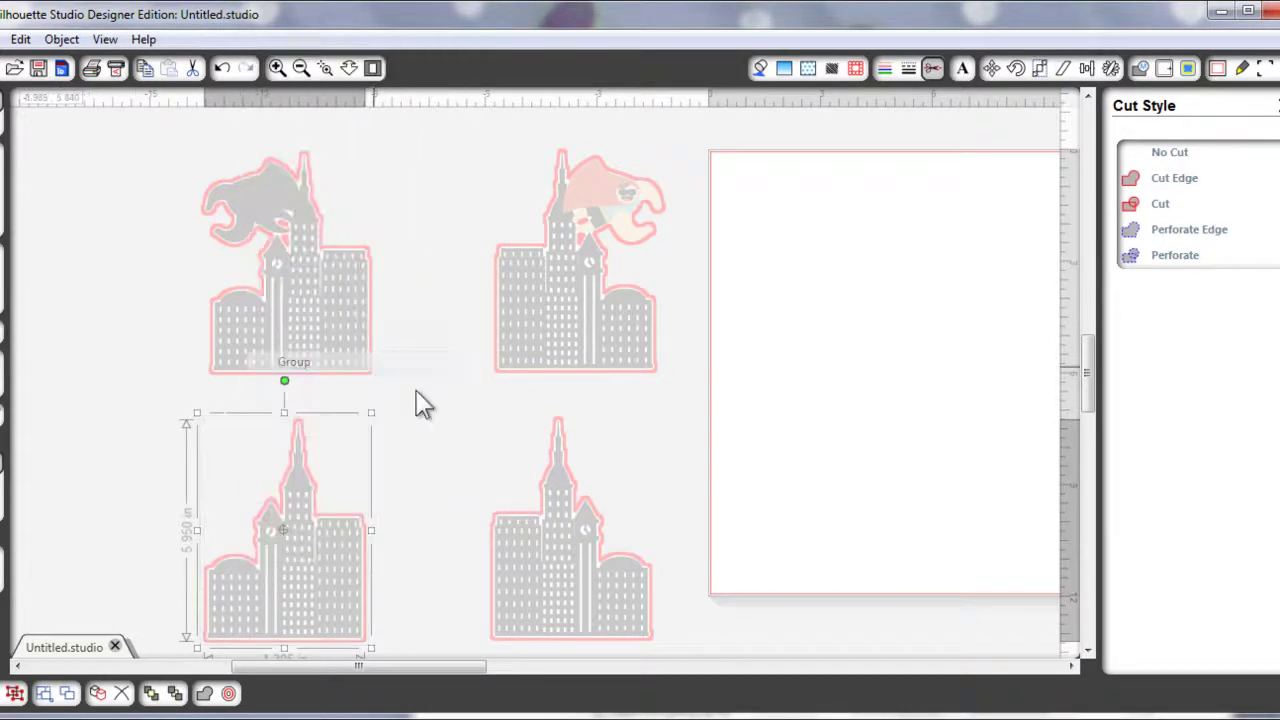
{"action": "left_click", "coordinate": [424, 405]}
{"action": "left_click", "coordinate": [614, 543]}
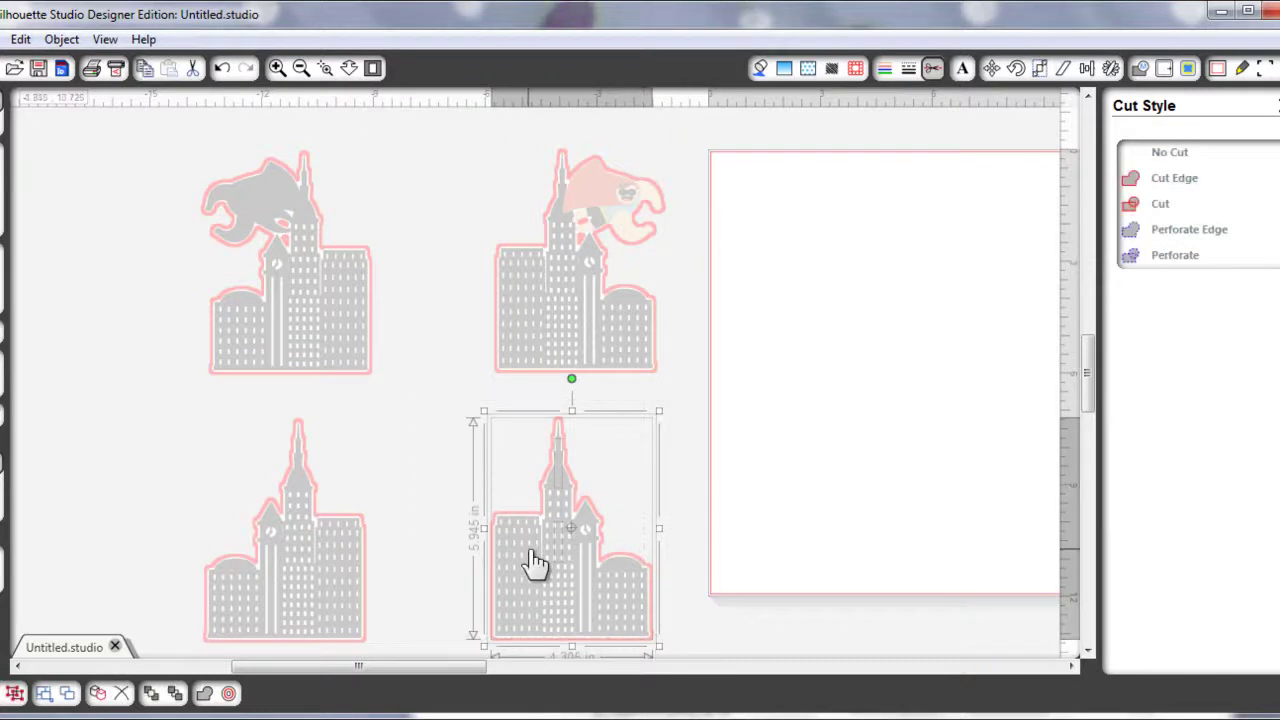
{"action": "right_click", "coordinate": [536, 563]}
{"action": "left_click", "coordinate": [612, 346]}
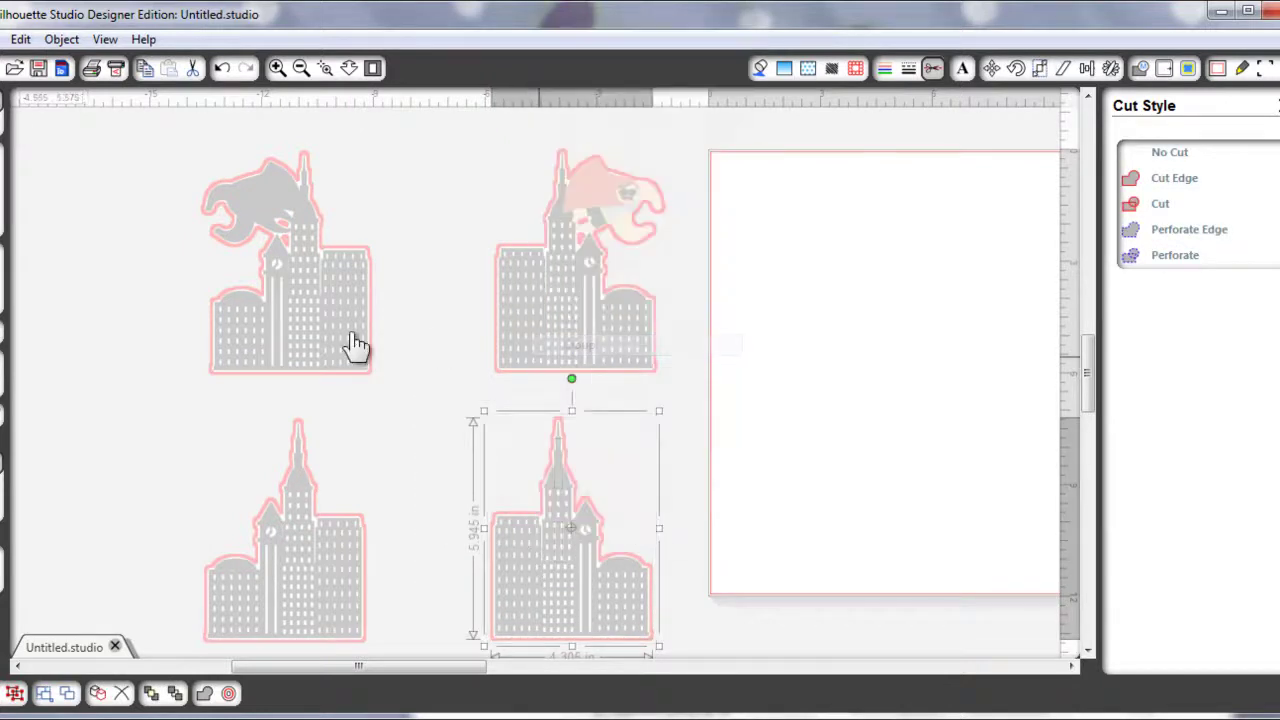
{"action": "left_click", "coordinate": [357, 349]}
{"action": "left_click", "coordinate": [849, 166]}
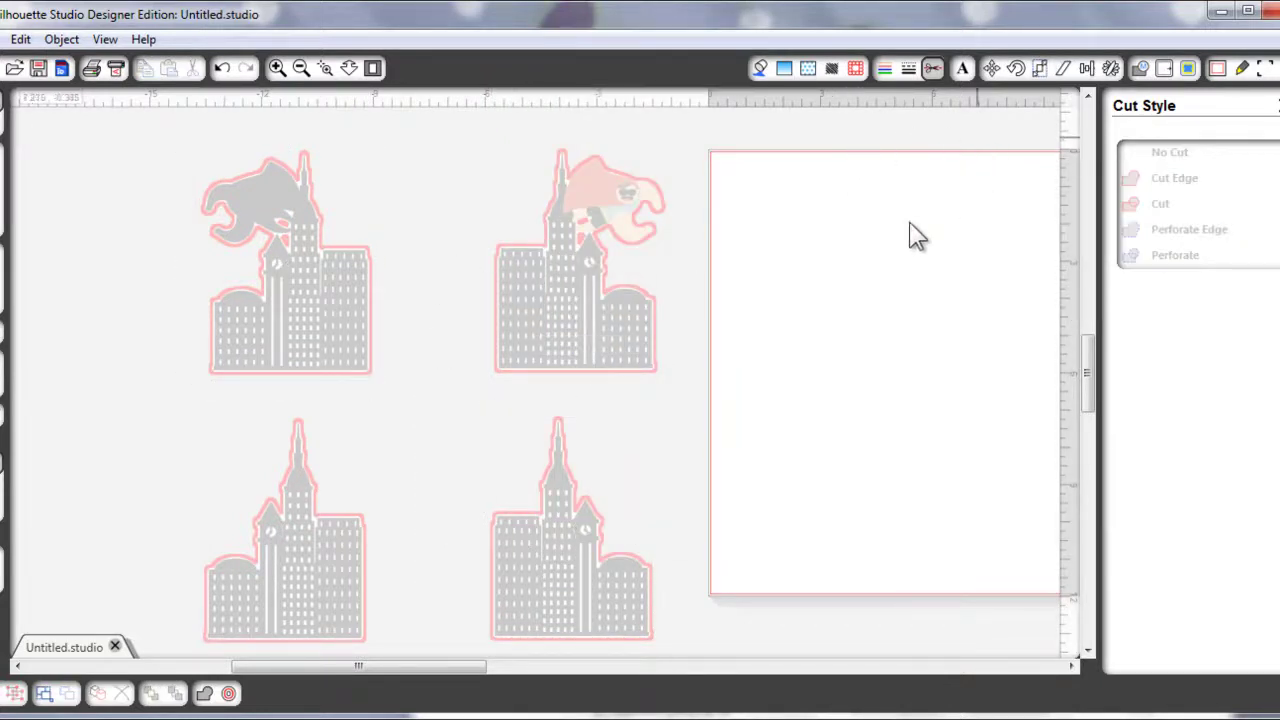
Turn on registration marks, set the page to Letter 8.5 × 11 in, and select all designs
{"action": "left_click", "coordinate": [1264, 69]}
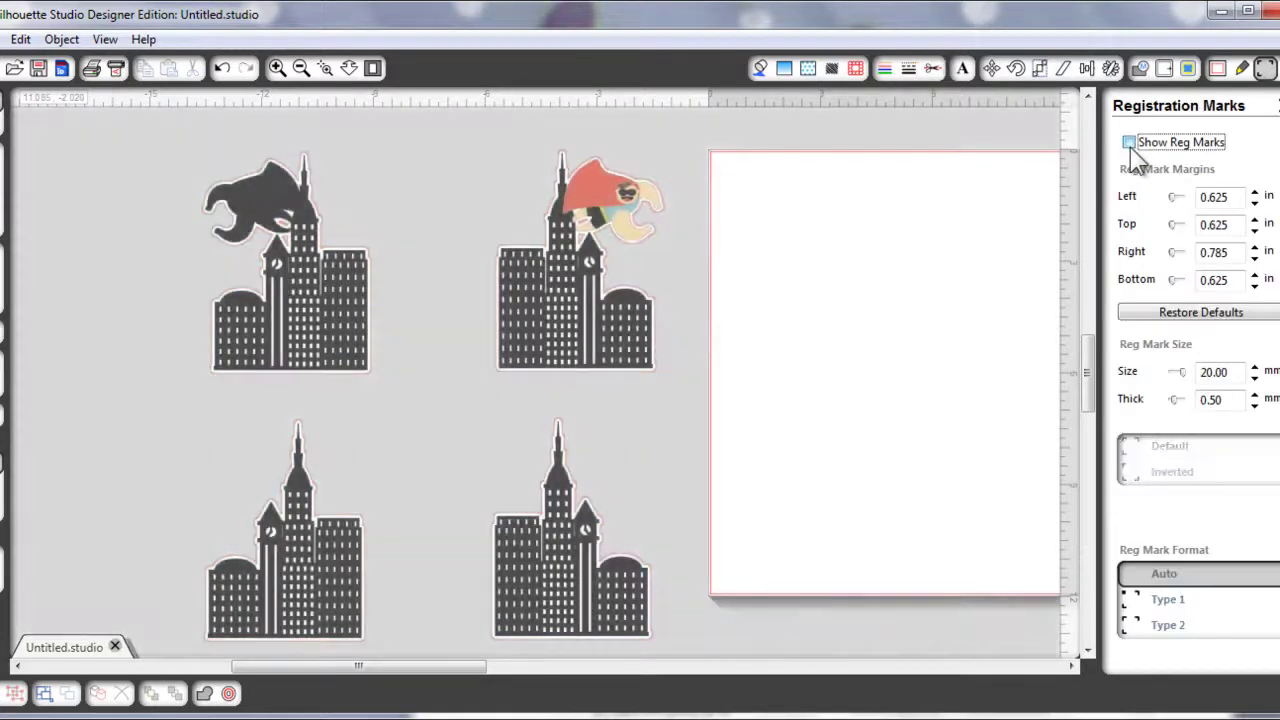
{"action": "left_click", "coordinate": [1129, 143]}
{"action": "left_click", "coordinate": [1217, 68]}
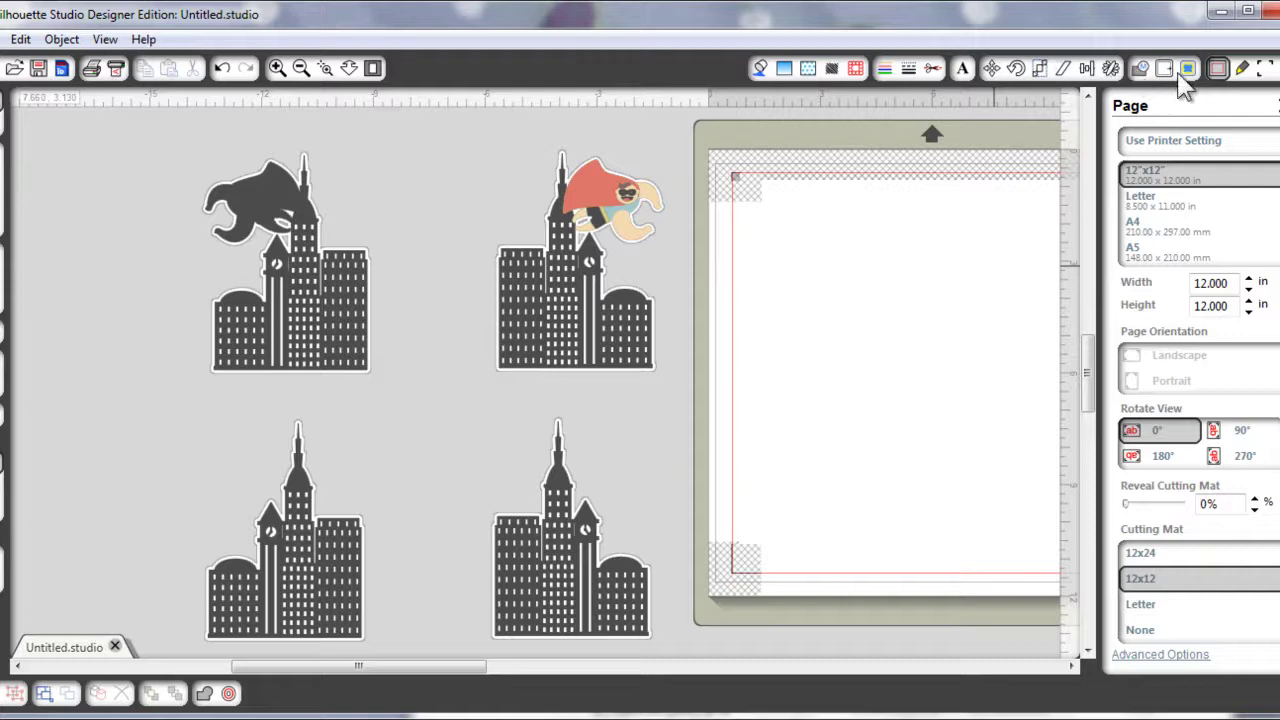
{"action": "left_click", "coordinate": [1160, 200]}
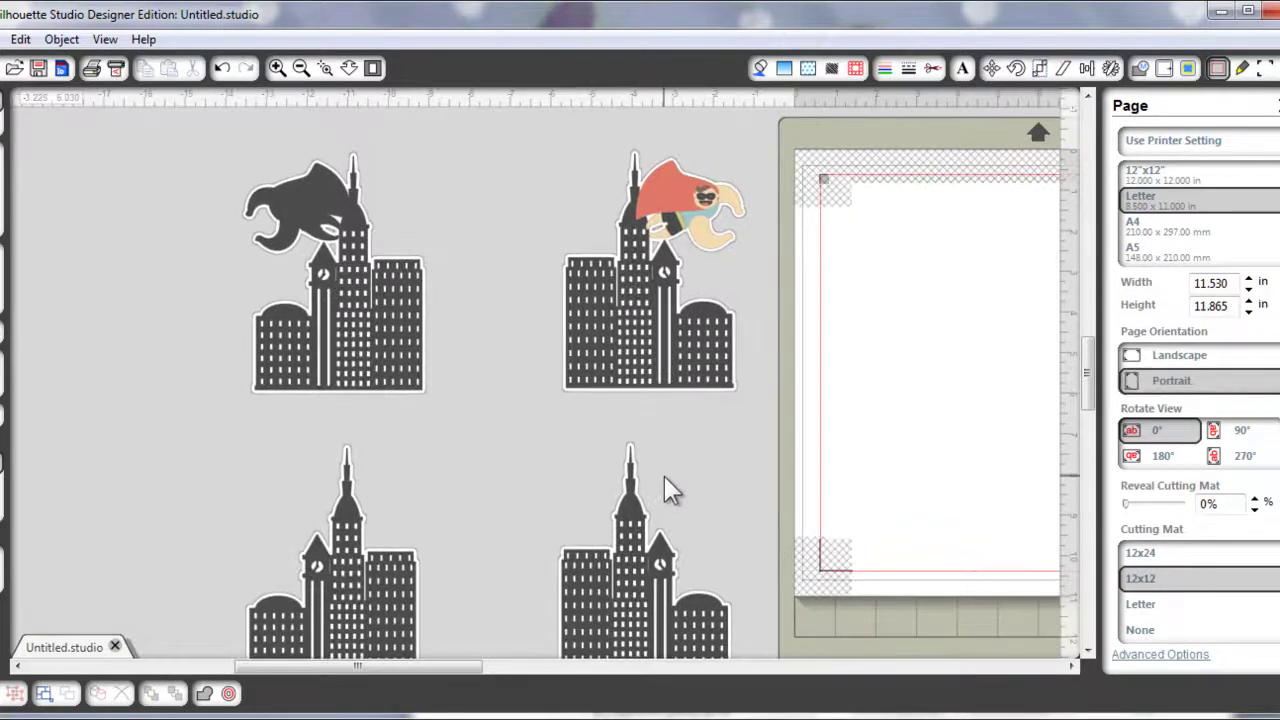
{"action": "left_click_drag", "start_coordinate": [472, 667], "coordinate": [540, 670]}
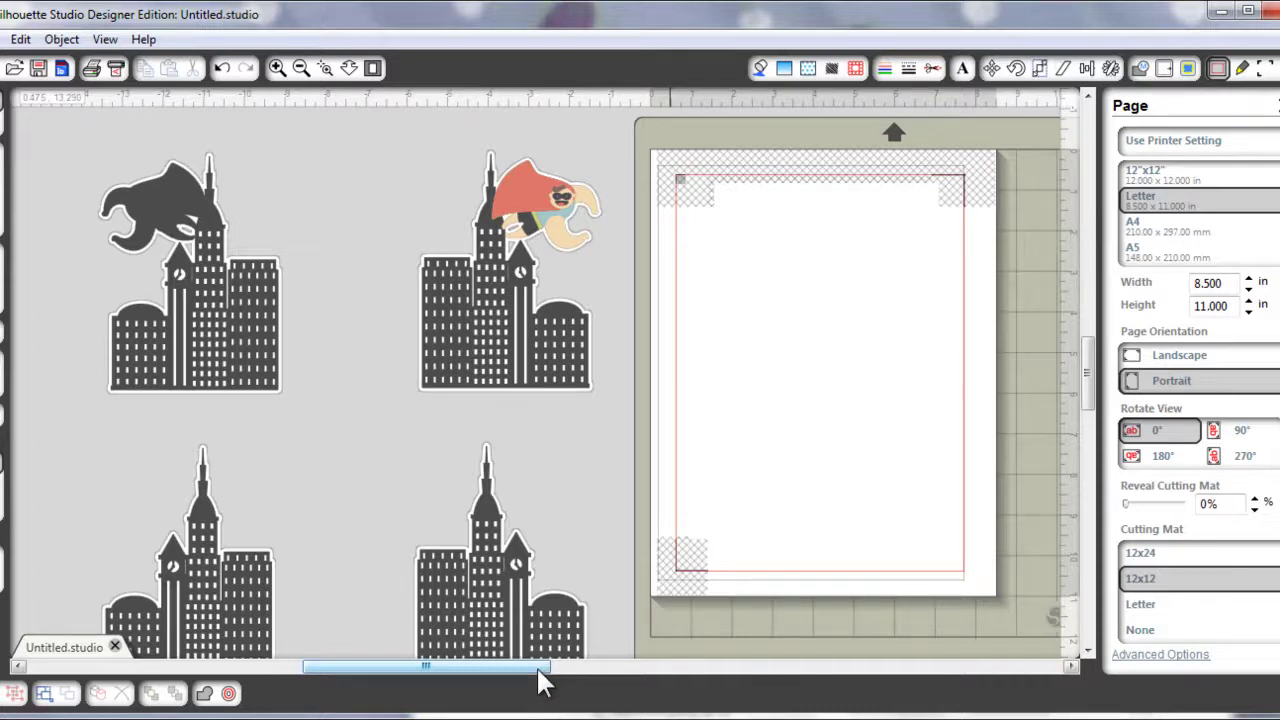
{"action": "key", "text": "ctrl+a"}
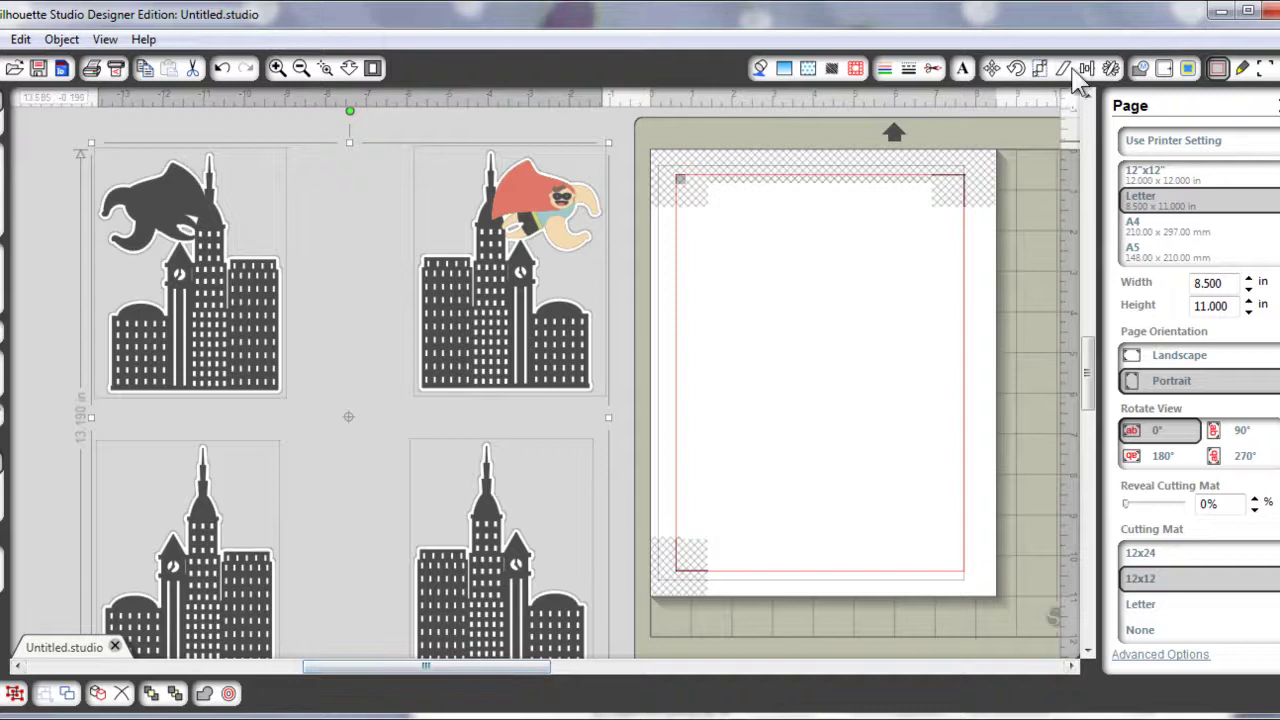
Scale all four city designs to a custom 140%, then deselect them
{"action": "left_click", "coordinate": [1040, 68]}
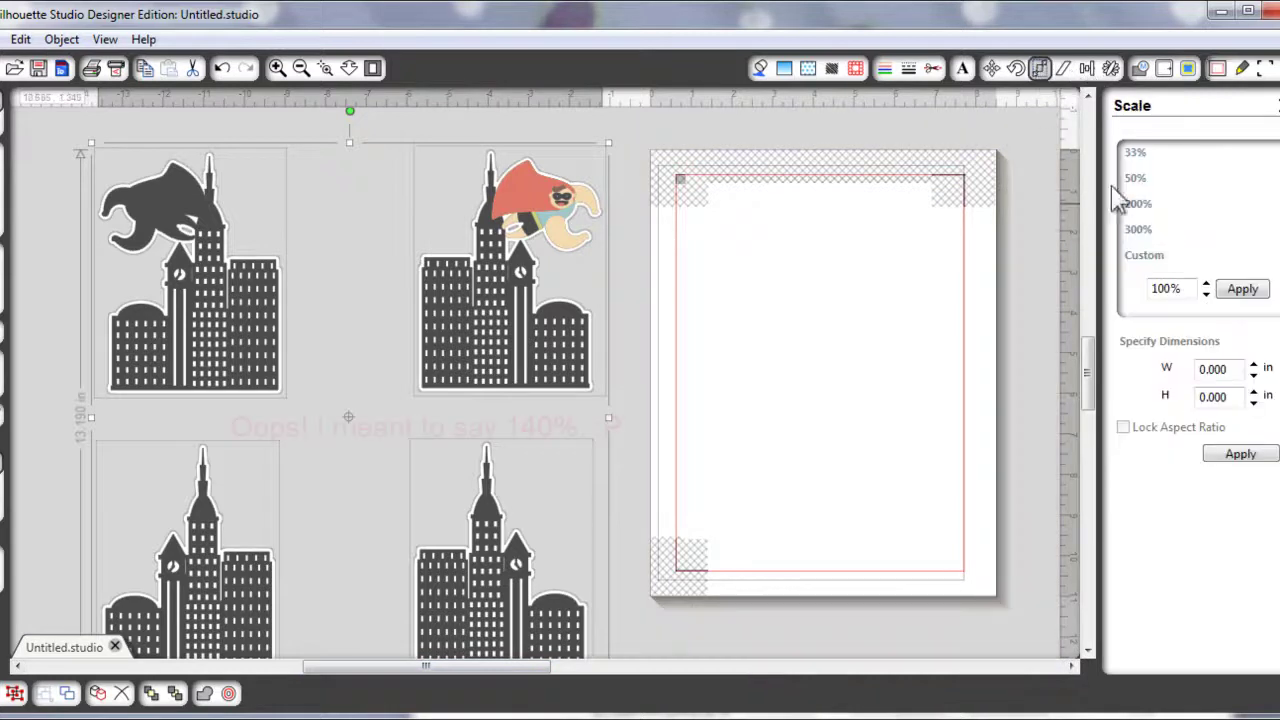
{"action": "double_click", "coordinate": [1165, 290]}
{"action": "type", "text": "140"}
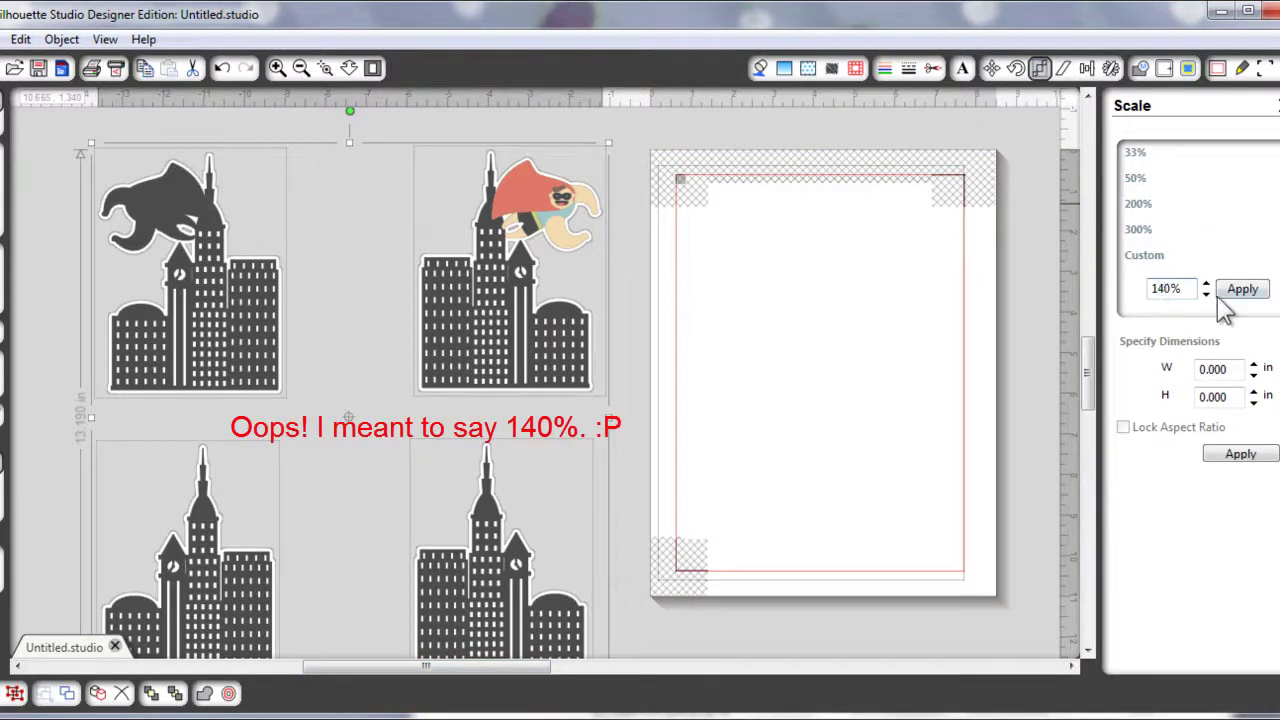
{"action": "left_click", "coordinate": [1240, 290]}
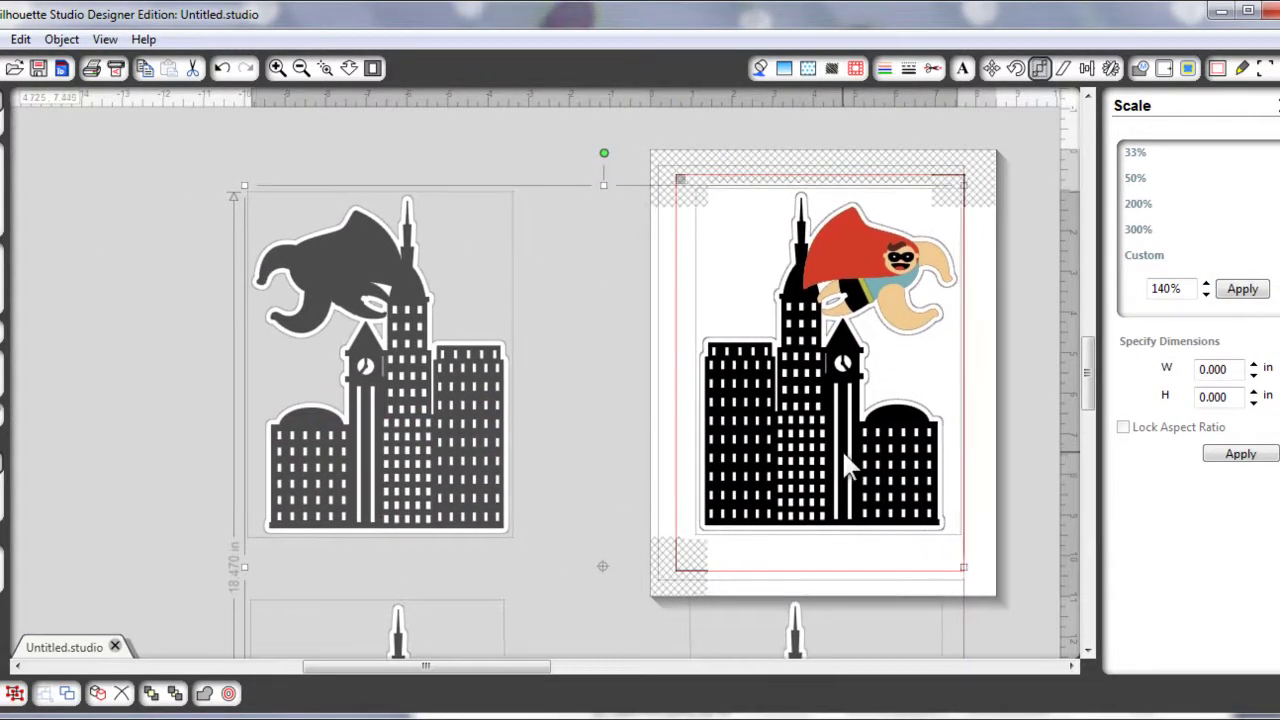
{"action": "left_click", "coordinate": [1042, 462]}
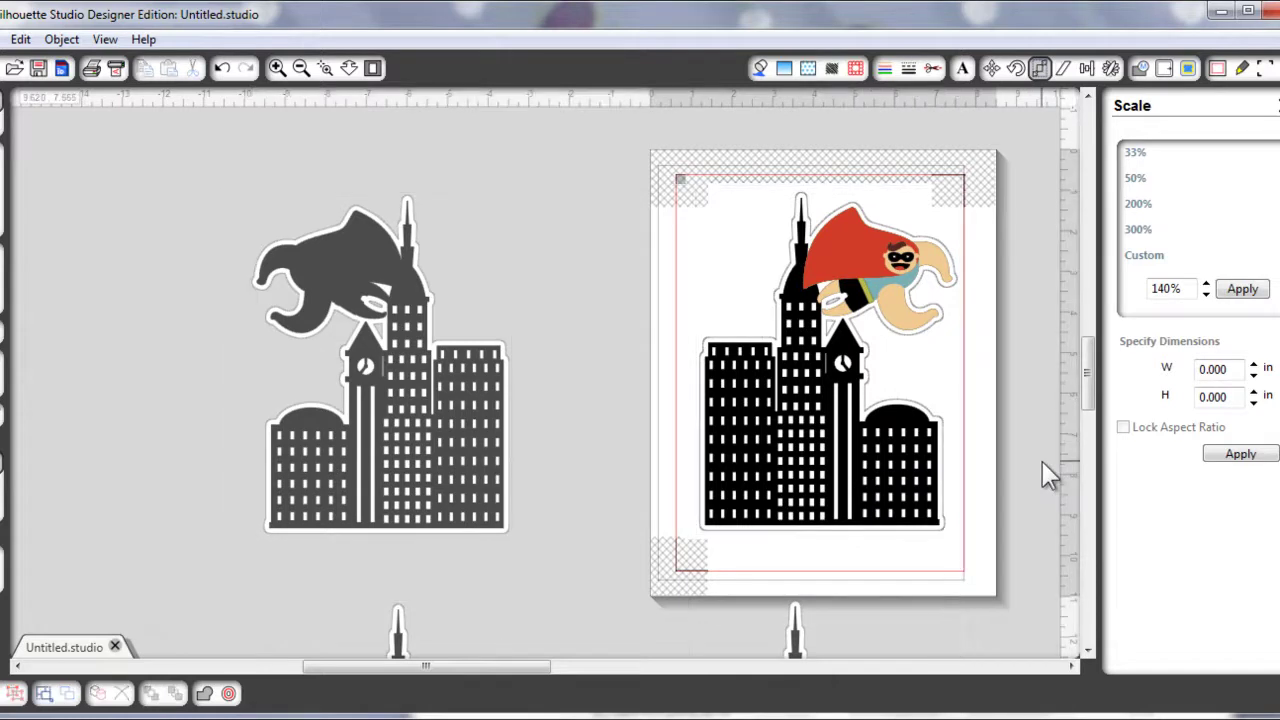